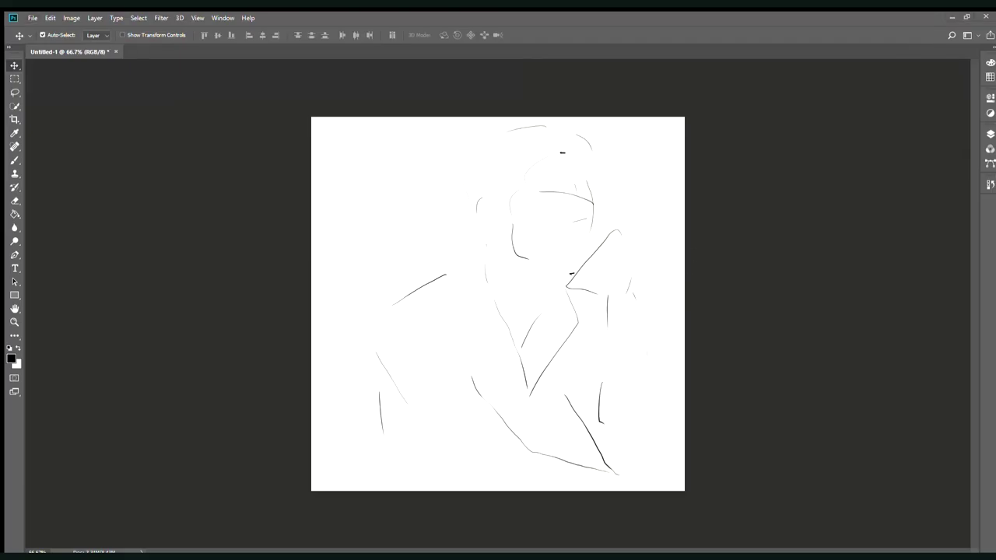
- Draw bold black lines for the ear, cheek, jaw and left side of the hair
key(b)
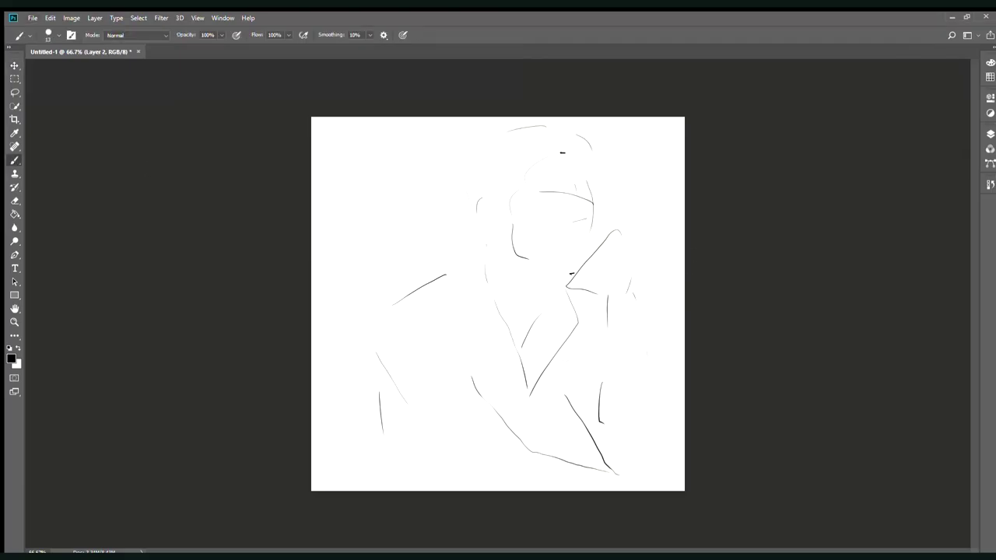
drag(476, 234, 492, 235)
key(ctrl+z)
drag(589, 176, 582, 274)
drag(540, 163, 573, 269)
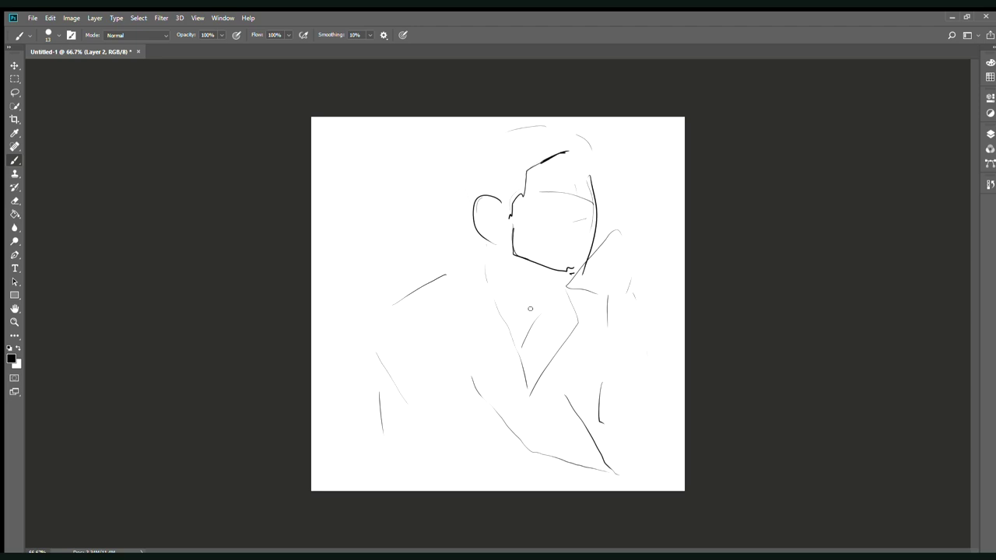
drag(545, 125, 471, 213)
drag(558, 127, 574, 132)
- Line in the shirt collar, eye marks, left shoulder, lapel, left arm and lower shirt folds
drag(544, 195, 596, 205)
drag(473, 253, 491, 309)
drag(466, 261, 366, 342)
drag(493, 308, 532, 386)
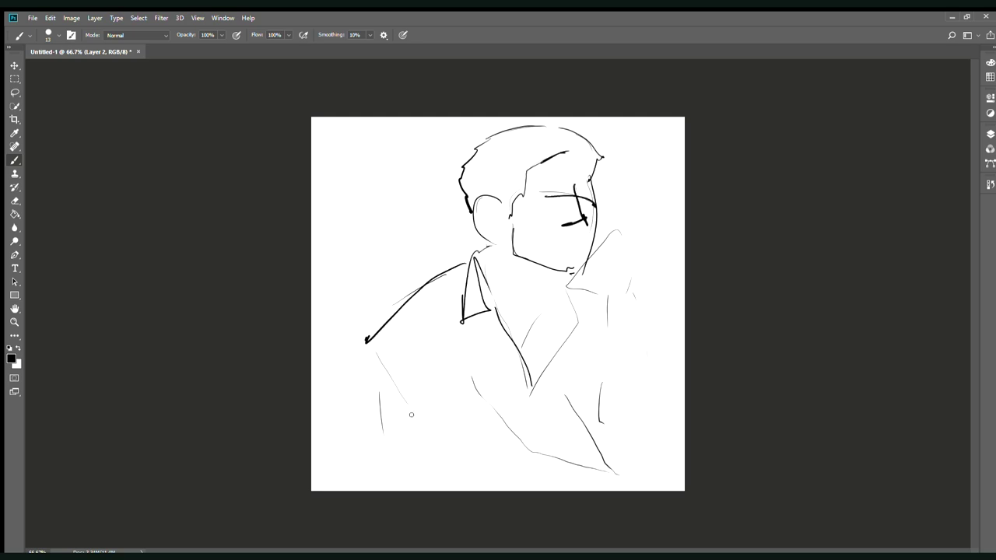
drag(366, 352, 385, 470)
drag(367, 372, 386, 472)
- Firm up the collar and draw the right shoulder, body contour, arm and shirt folds
drag(397, 393, 484, 470)
drag(529, 454, 616, 472)
drag(548, 288, 589, 418)
mouse_move(616, 209)
mouse_down()
mouse_move(639, 336)
mouse_move(603, 479)
mouse_up()
drag(586, 432, 585, 470)
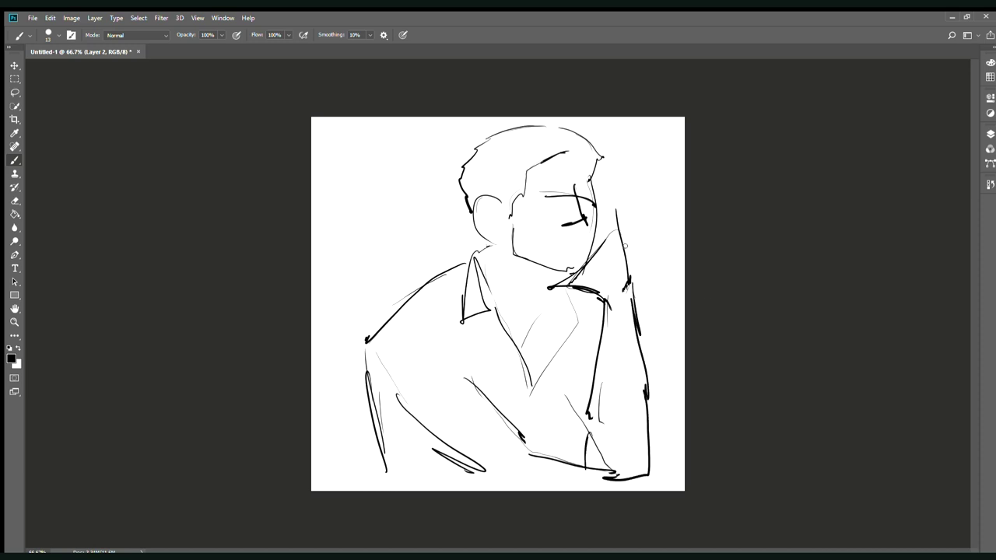
- Add jaw and hand-at-chin lines, the shirt front, chest folds and curls on top of the head
drag(565, 254, 580, 232)
drag(573, 231, 619, 224)
drag(484, 309, 528, 420)
drag(417, 335, 472, 369)
drag(422, 348, 487, 400)
drag(543, 160, 579, 121)
drag(469, 184, 523, 175)
drag(557, 162, 592, 158)
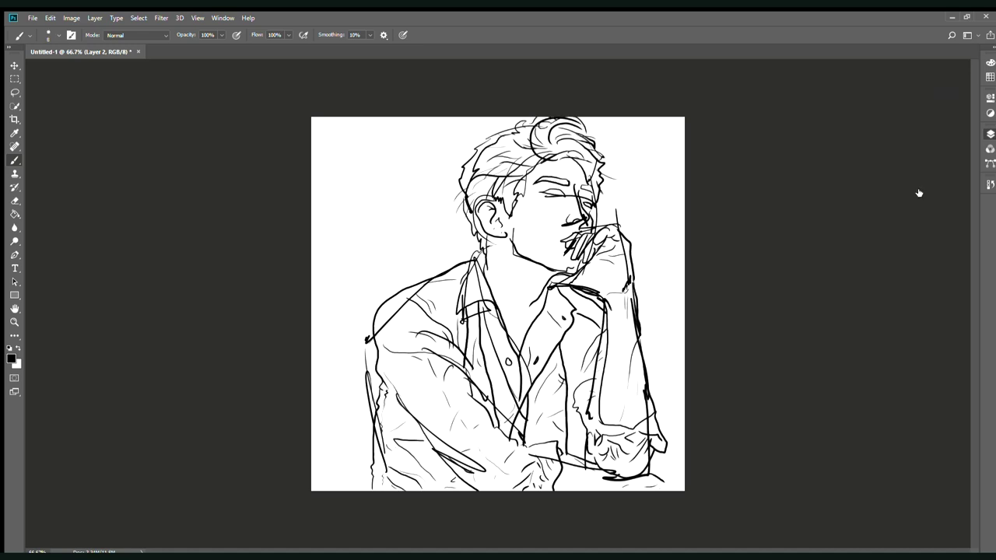
- Erase rough lines on the upper arm and collar, and paint white over leftover sketch marks
key(e)
drag(381, 385, 409, 320)
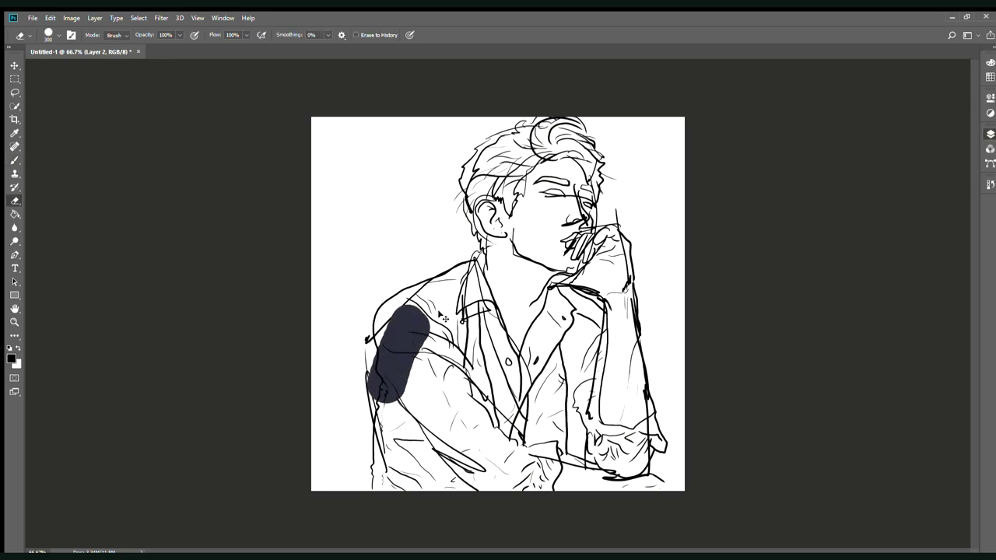
drag(476, 317, 472, 350)
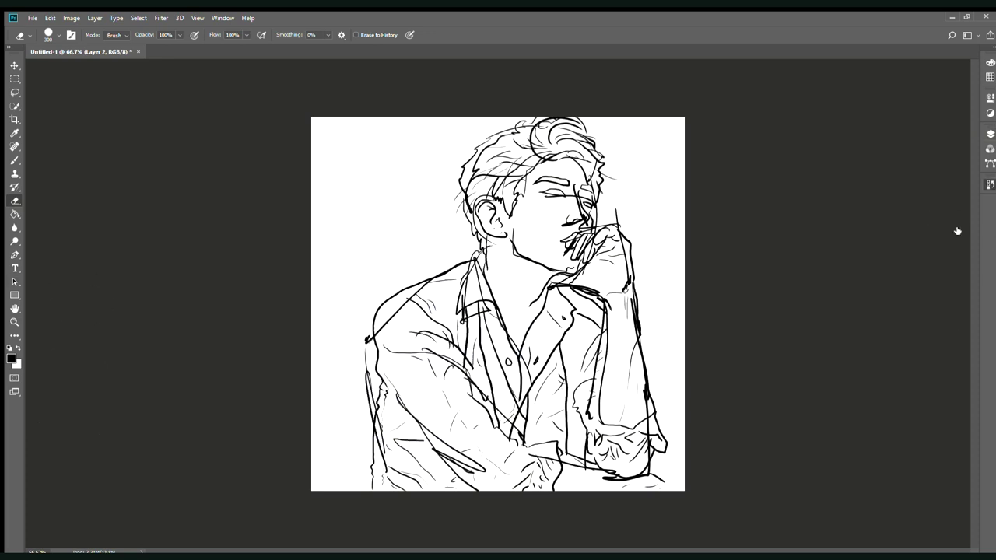
key(b)
key(bracketright)
key(bracketright)
key(bracketright)
drag(467, 511, 667, 367)
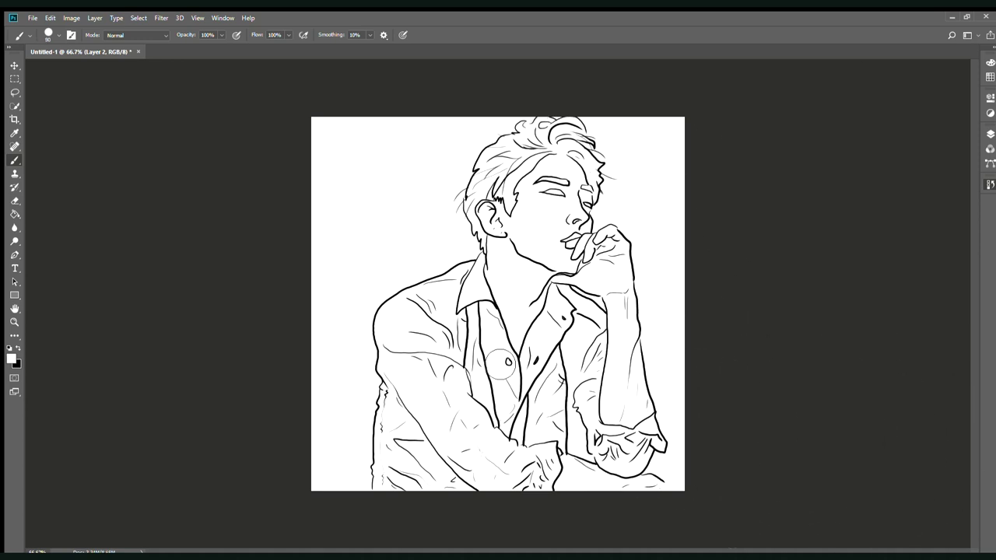
- Make Layer 1 active and return to a smaller Brush
key(bracketleft)
key(bracketleft)
key(alt+bracketleft)
key(e)
key(bracketleft)
key(bracketleft)
key(bracketleft)
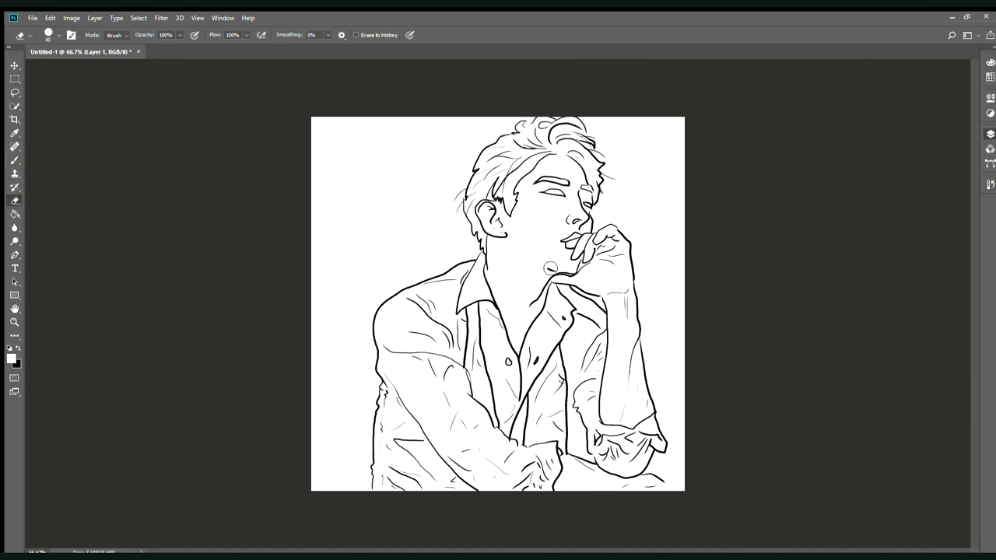
key(b)
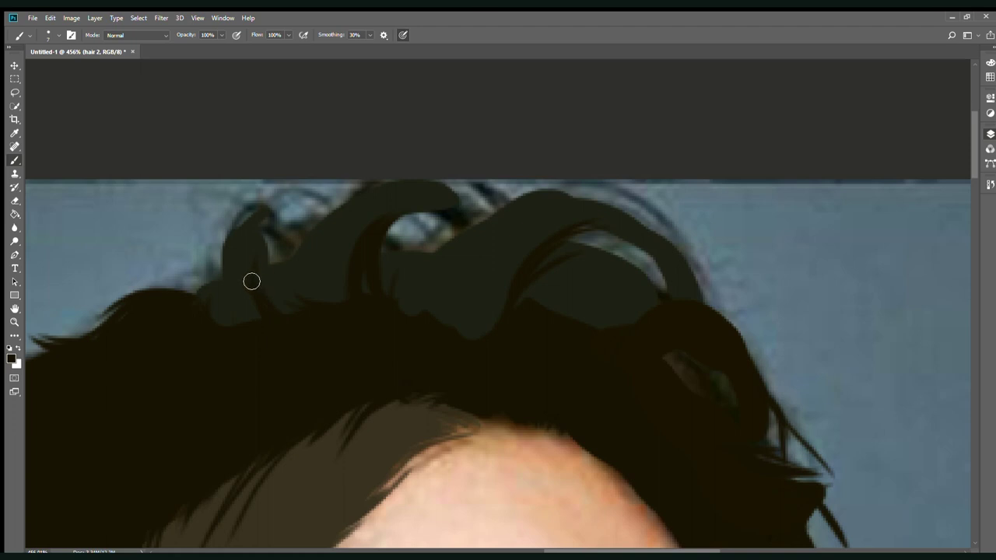
- Paint dark strands into the grey curls atop the head, shrinking the grey highlight patch
drag(222, 325, 269, 272)
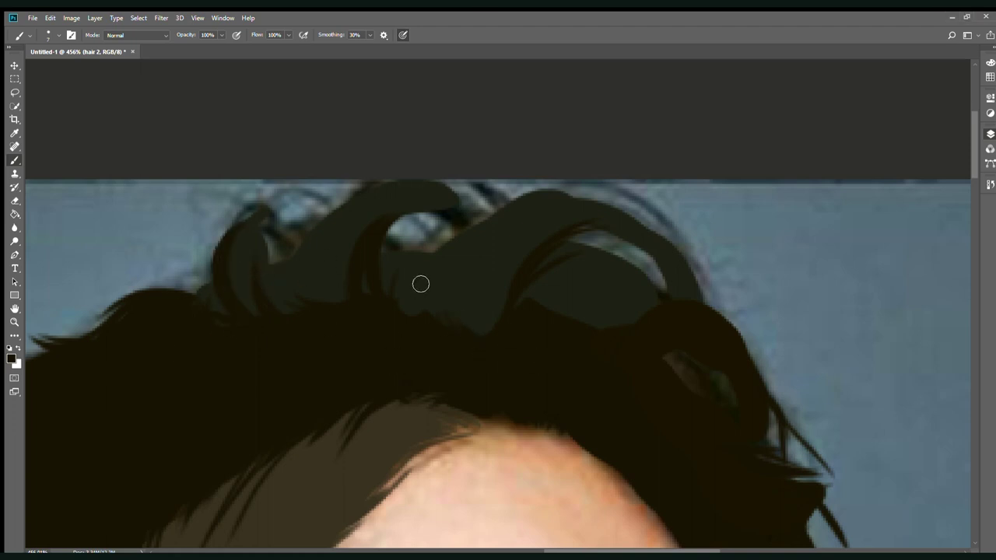
drag(411, 314, 409, 294)
drag(488, 331, 467, 274)
drag(589, 323, 588, 296)
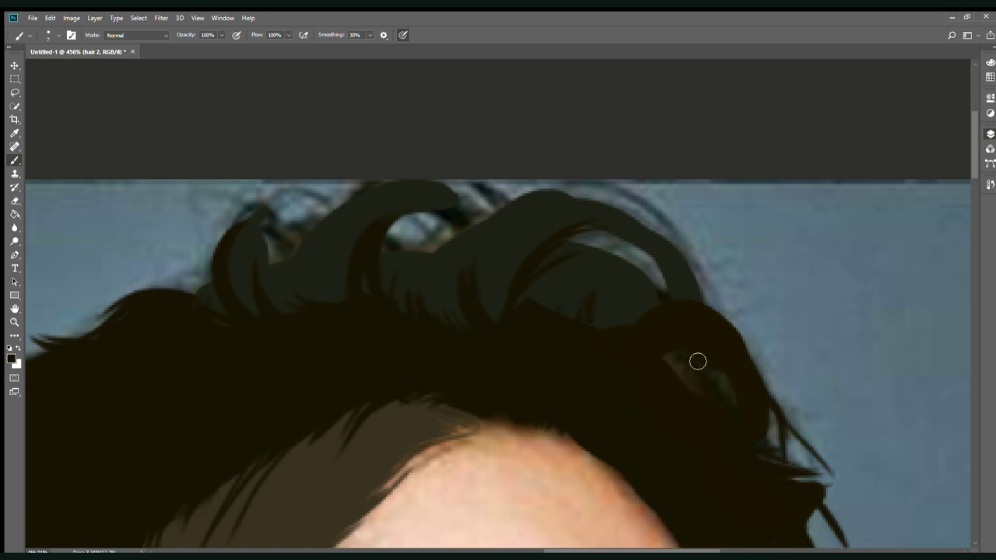
drag(653, 339, 771, 351)
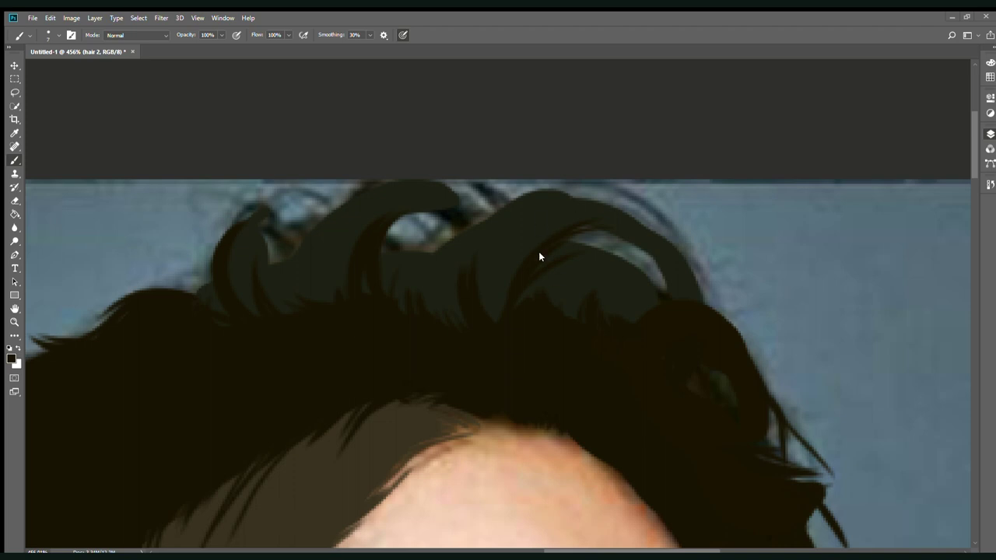
drag(476, 308, 570, 276)
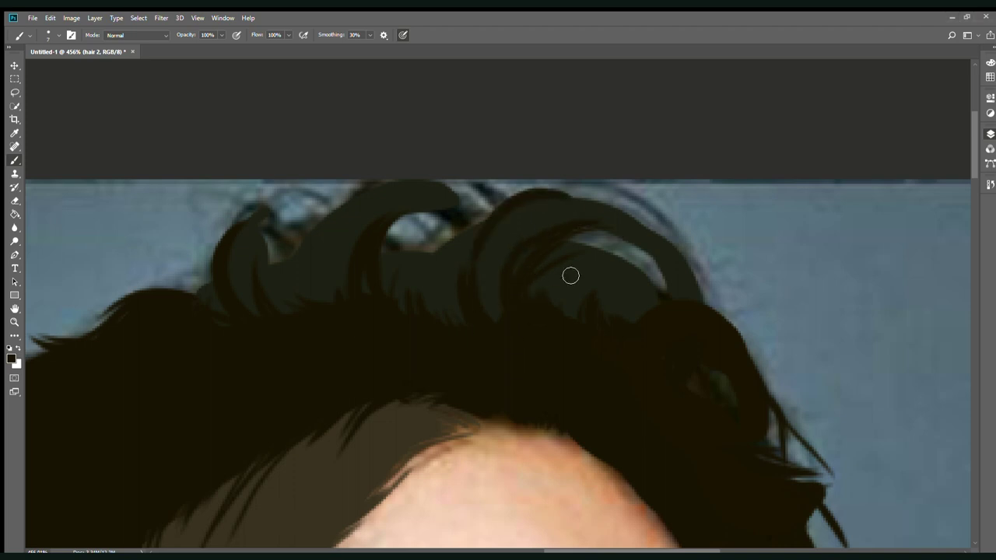
scroll(570, 275, down, 5)
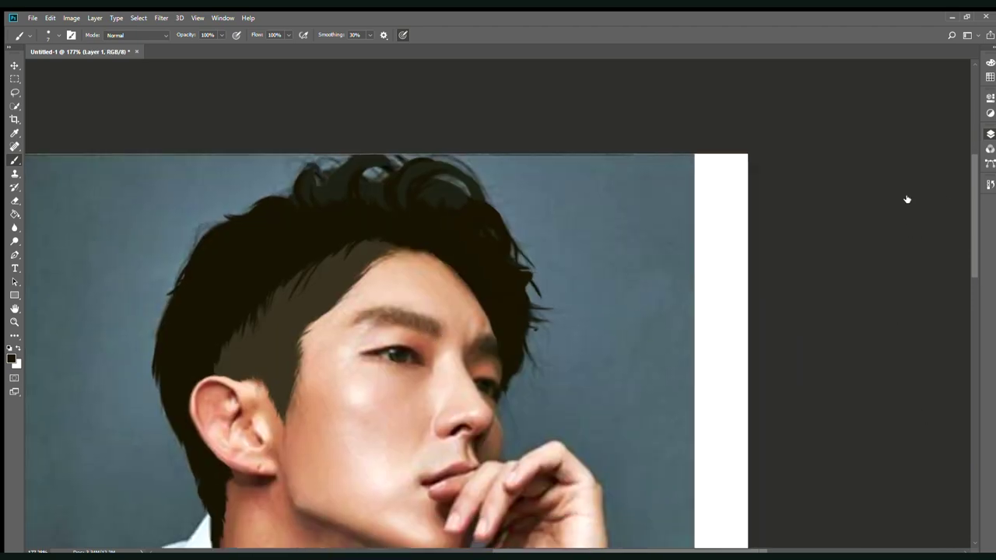
- Sample the eyebrow's brown with the Eyedropper and paint over the eyebrow's right end
scroll(412, 318, up, 4)
key(i)
click(412, 318)
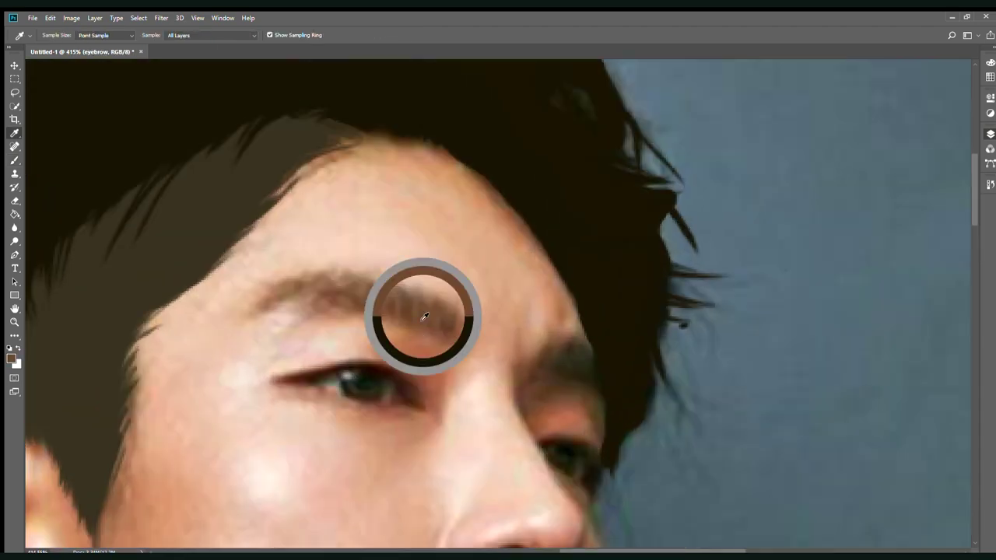
key(b)
drag(409, 315, 453, 333)
- Sample the near-black hair colour and paint the full eyebrow dark, filling its top-edge gap
click(311, 285)
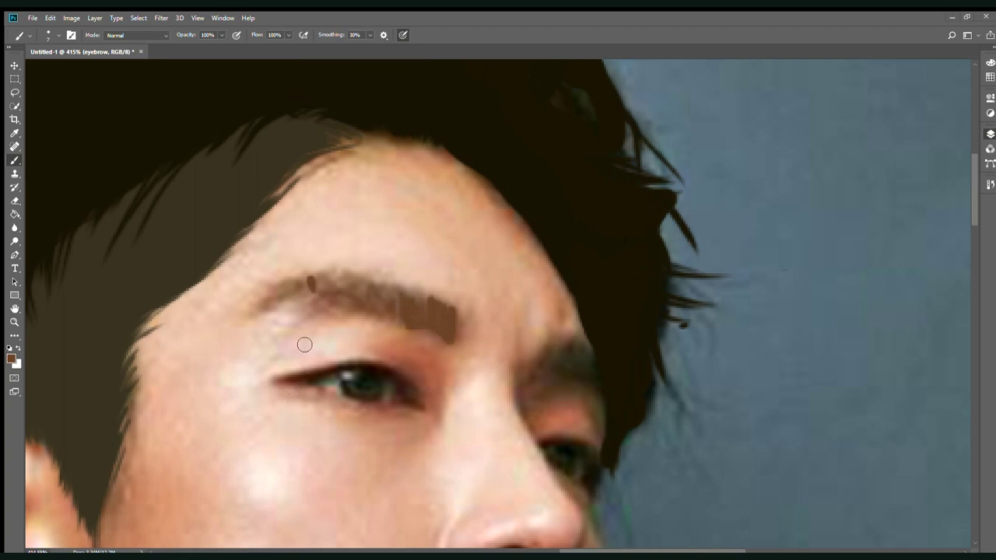
alt+click(70, 86)
drag(336, 308, 269, 292)
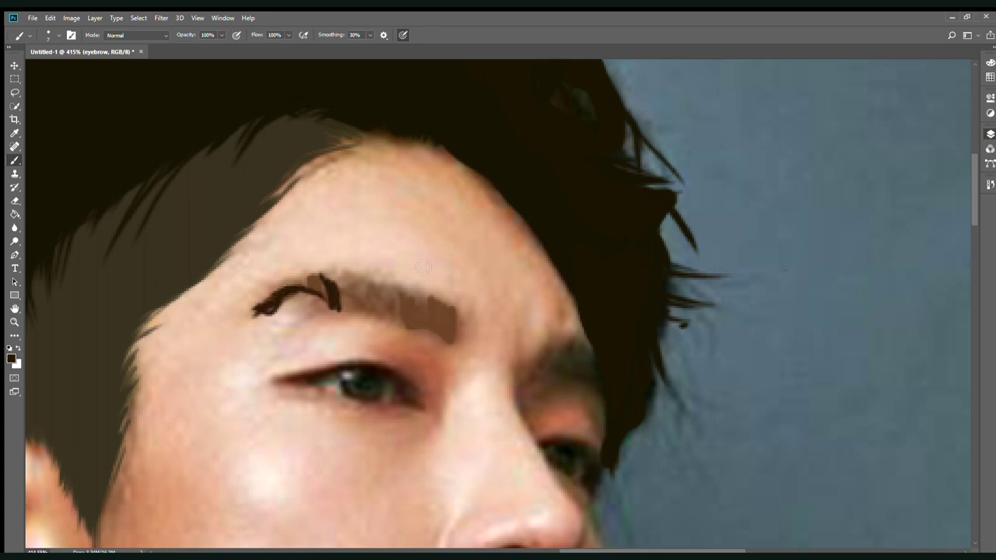
mouse_move(453, 344)
mouse_down()
mouse_move(456, 313)
mouse_move(416, 318)
mouse_move(341, 305)
mouse_move(455, 323)
mouse_move(383, 320)
mouse_move(393, 318)
mouse_move(342, 290)
mouse_move(247, 313)
mouse_up()
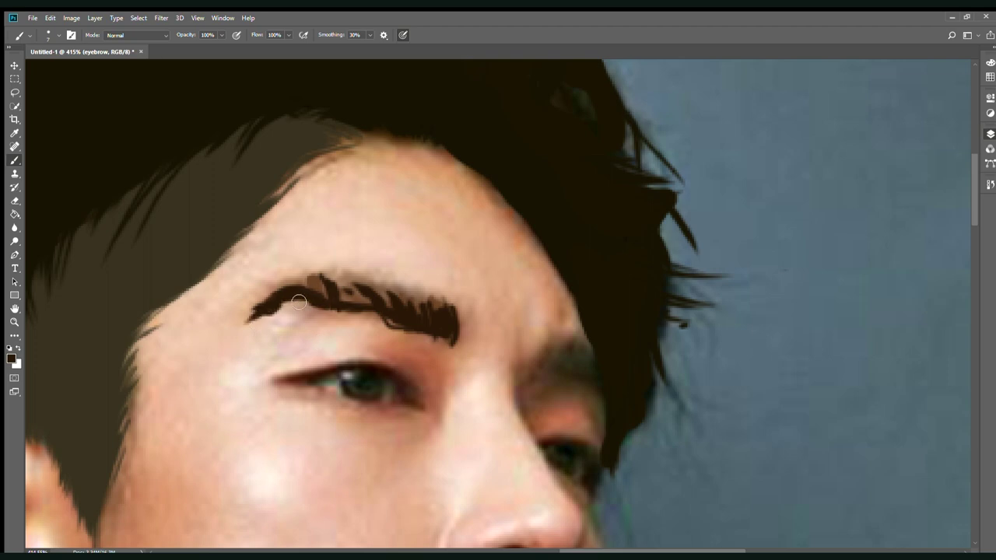
drag(323, 301, 326, 287)
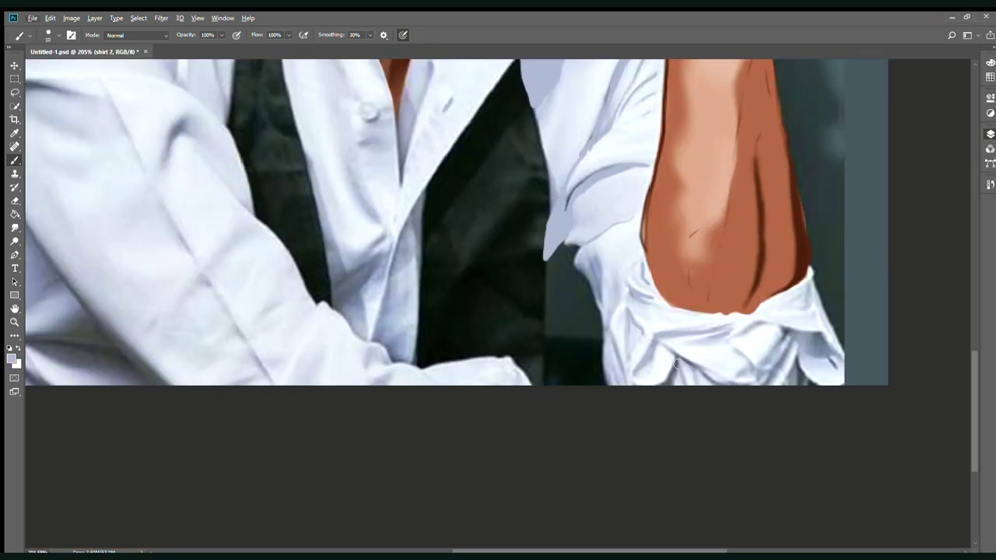
- Shade grey folds on both shirt cuffs and tidy the forearm's lower edge
mouse_move(675, 364)
mouse_down()
mouse_move(666, 380)
mouse_move(715, 381)
mouse_up()
drag(617, 345, 627, 366)
drag(620, 305, 606, 372)
mouse_move(707, 355)
mouse_down()
mouse_move(742, 332)
mouse_move(780, 335)
mouse_move(749, 363)
mouse_move(780, 380)
mouse_up()
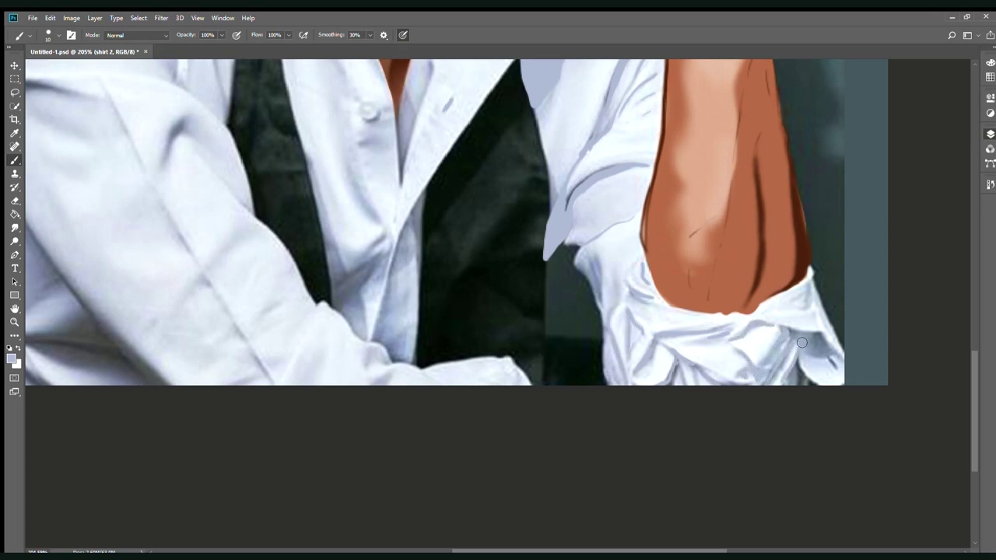
mouse_move(787, 331)
mouse_down()
mouse_move(838, 359)
mouse_move(818, 361)
mouse_move(823, 353)
mouse_up()
drag(666, 311, 748, 321)
drag(801, 371, 840, 371)
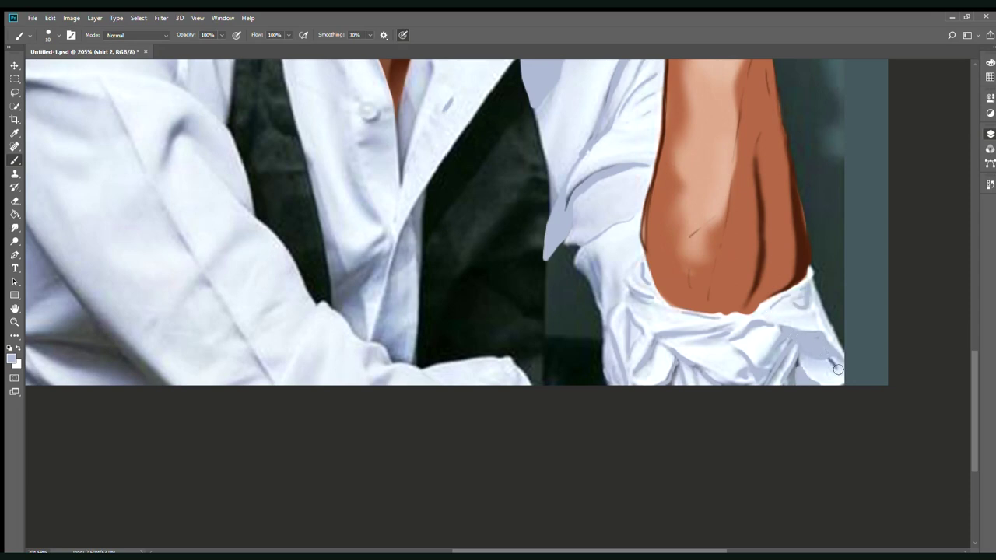
- Paint grey-blue and light blue strokes along the shirt edge beside the vest and its folds
drag(554, 250, 545, 266)
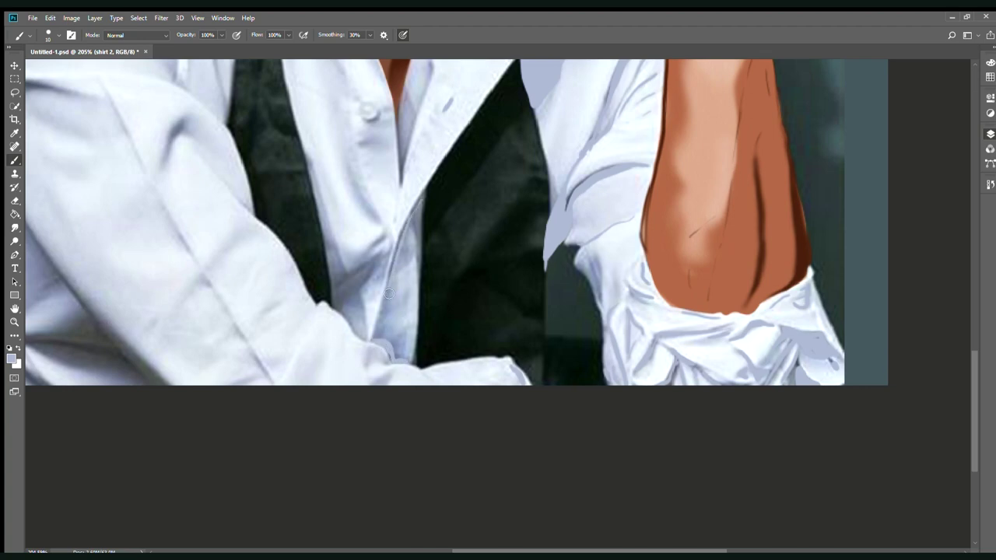
mouse_move(420, 265)
mouse_down()
mouse_move(426, 193)
mouse_move(417, 258)
mouse_up()
mouse_move(396, 335)
mouse_down()
mouse_move(414, 364)
mouse_move(382, 333)
mouse_move(385, 290)
mouse_up()
drag(325, 263, 357, 317)
drag(330, 201, 393, 327)
mouse_move(343, 233)
mouse_down()
mouse_move(397, 342)
mouse_move(382, 374)
mouse_move(417, 276)
mouse_up()
mouse_move(381, 233)
mouse_down()
mouse_move(413, 280)
mouse_move(439, 247)
mouse_up()
mouse_move(463, 112)
mouse_down()
mouse_move(425, 242)
mouse_move(435, 344)
mouse_up()
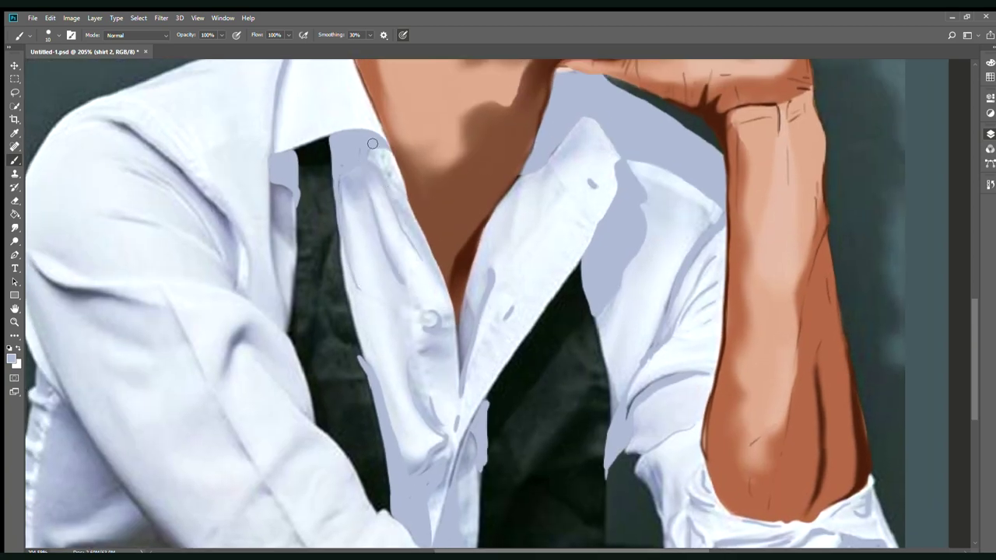
drag(372, 143, 440, 176)
drag(345, 221, 352, 328)
mouse_move(347, 259)
mouse_down()
mouse_move(354, 222)
mouse_move(445, 208)
mouse_up()
- Paint light fold strokes across the lower and upper sleeve and by the vest
drag(219, 303, 290, 316)
drag(187, 277, 272, 315)
drag(256, 230, 361, 261)
drag(286, 190, 355, 222)
drag(258, 138, 335, 178)
drag(394, 262, 401, 292)
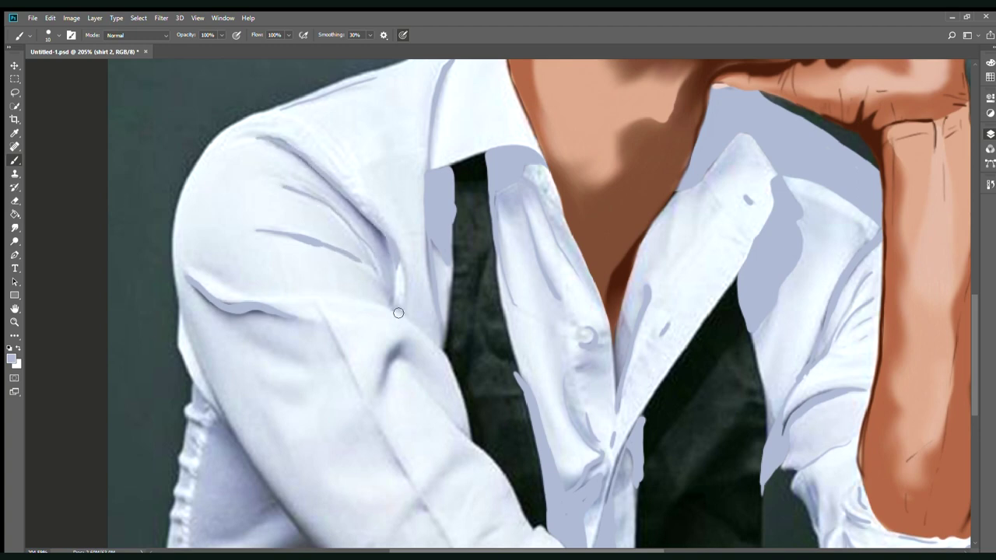
mouse_move(379, 325)
mouse_down()
mouse_move(346, 257)
mouse_move(351, 325)
mouse_up()
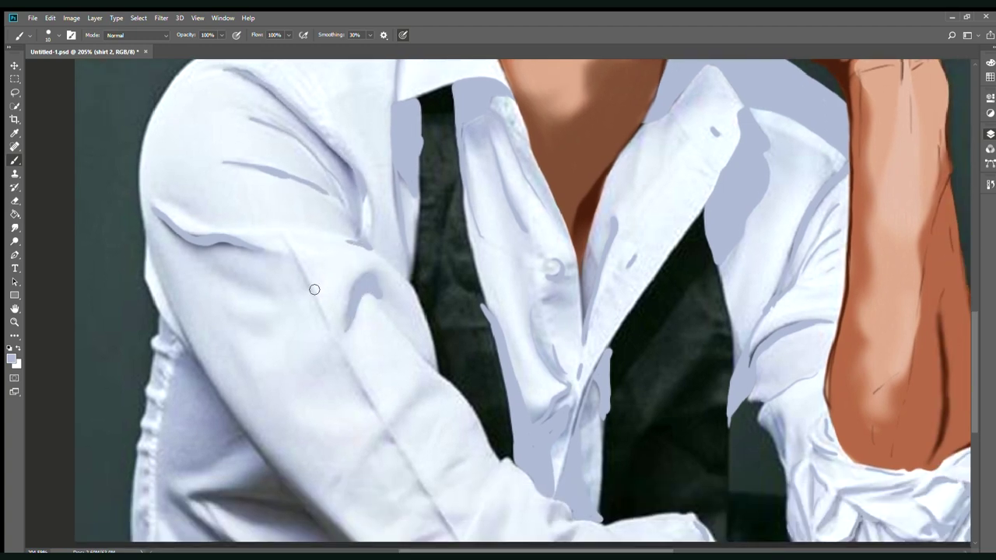
scroll(338, 332, down, 5)
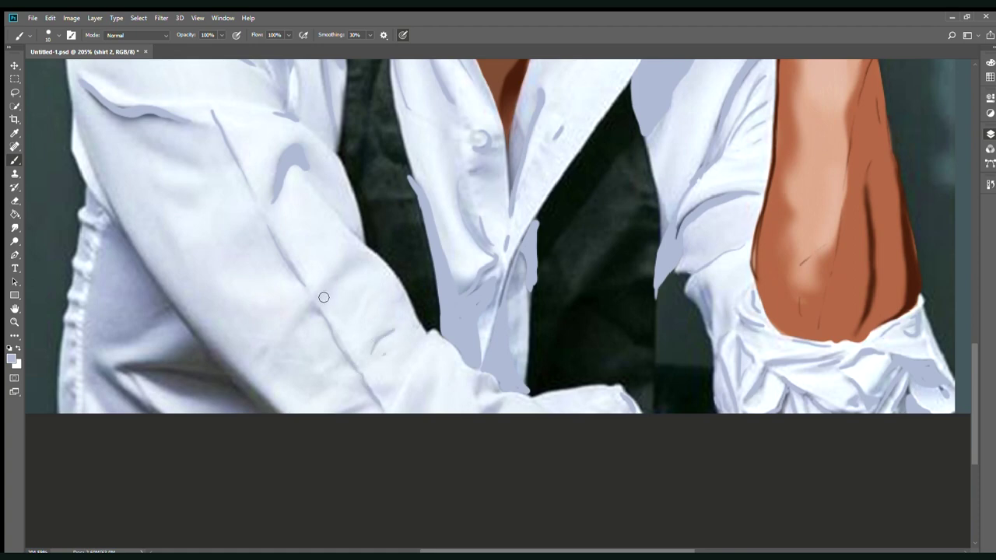
- Add more blue-grey fold strokes down the sleeve, touch up the cuff and fill the edge notch
drag(366, 258, 278, 362)
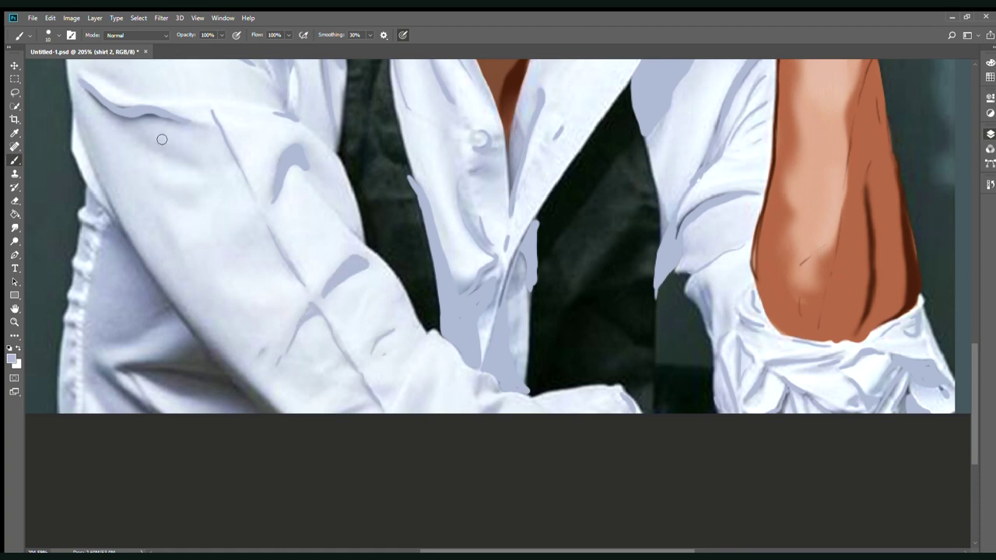
drag(219, 240, 177, 170)
drag(359, 308, 341, 334)
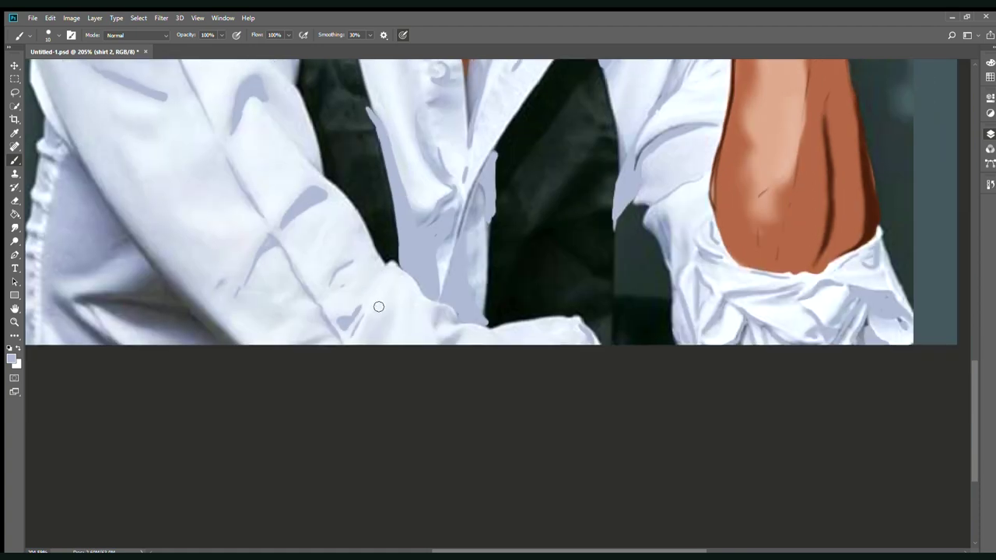
drag(440, 310, 439, 312)
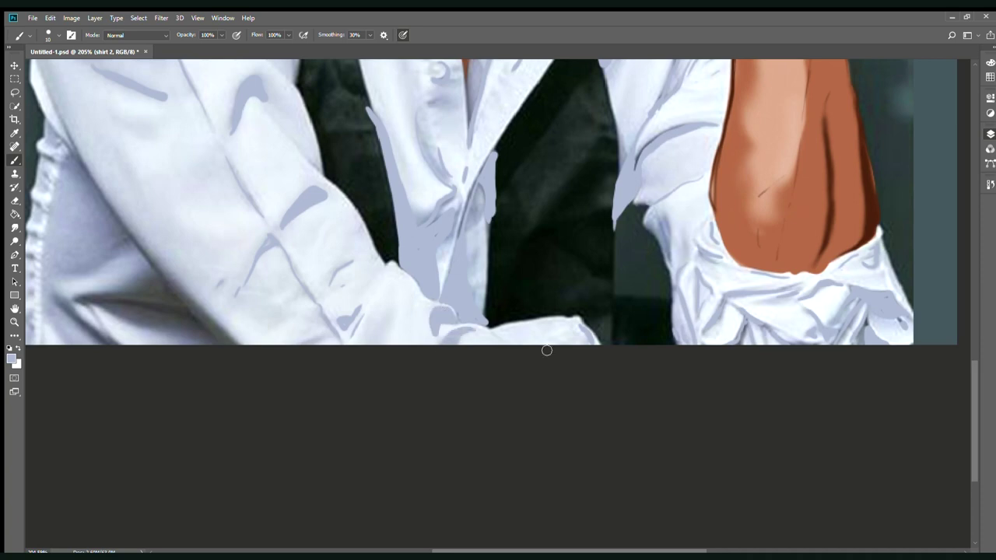
drag(254, 310, 522, 394)
drag(318, 205, 385, 305)
- Lighten the sleeve-edge line and lay a lavender shadow band along it
mouse_move(320, 251)
mouse_down()
mouse_move(309, 365)
mouse_move(323, 413)
mouse_move(358, 424)
mouse_move(369, 281)
mouse_move(490, 428)
mouse_up()
mouse_move(357, 383)
mouse_down()
mouse_move(426, 412)
mouse_move(466, 404)
mouse_up()
drag(404, 396, 490, 428)
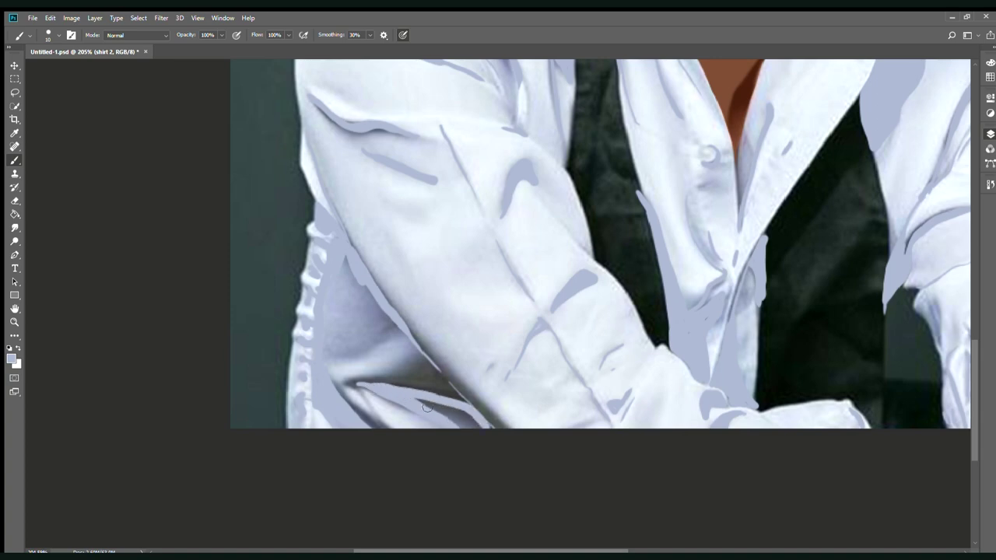
drag(329, 373, 346, 256)
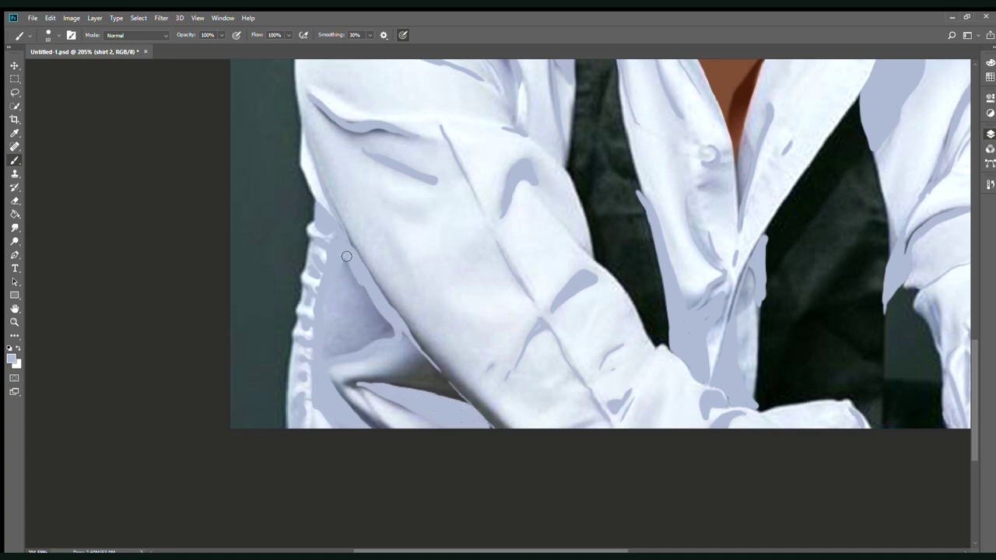
mouse_move(331, 280)
mouse_down()
mouse_move(394, 333)
mouse_move(350, 277)
mouse_move(340, 288)
mouse_move(348, 337)
mouse_up()
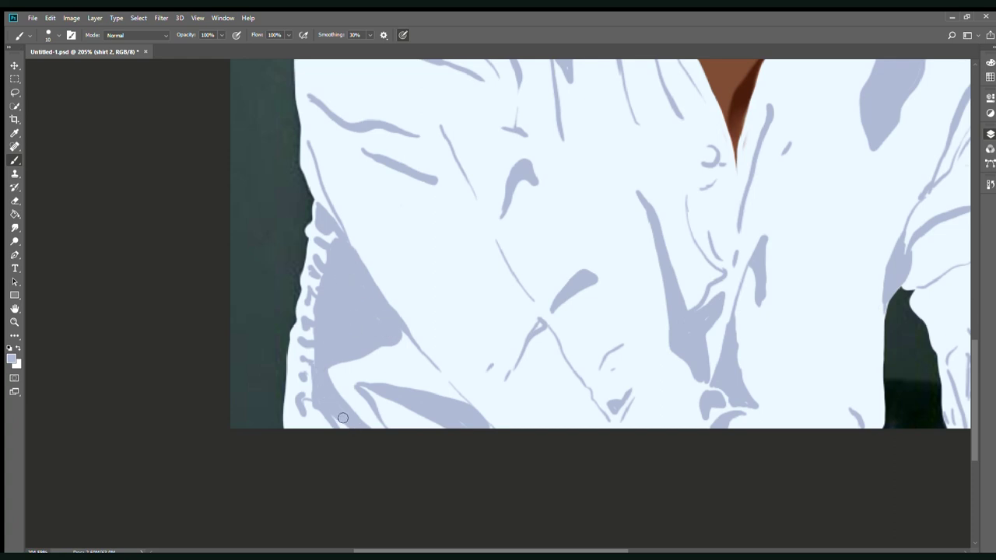
- Fit the view and smudge the lavender shading on the lower-left shirt into soft patches
key(ctrl+0)
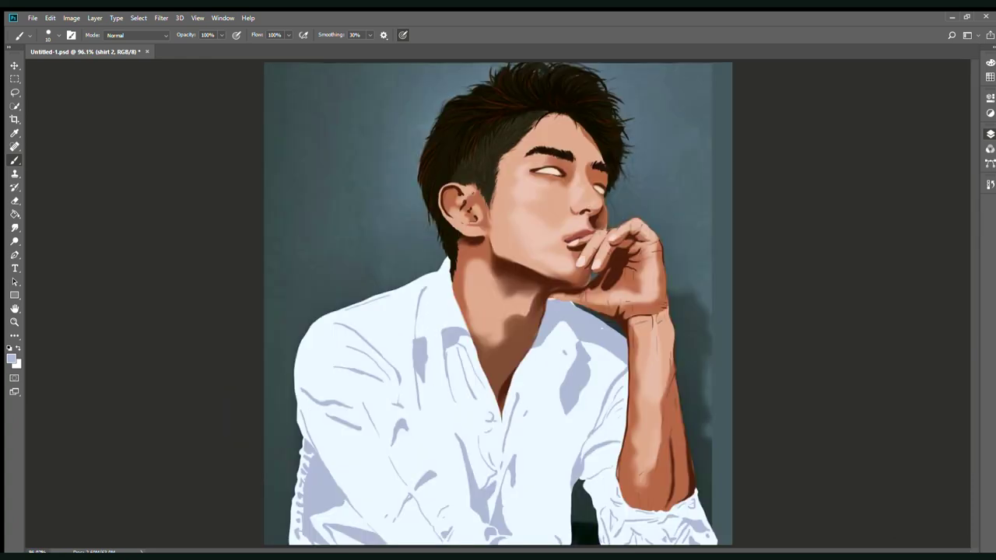
key(r)
drag(438, 366, 449, 415)
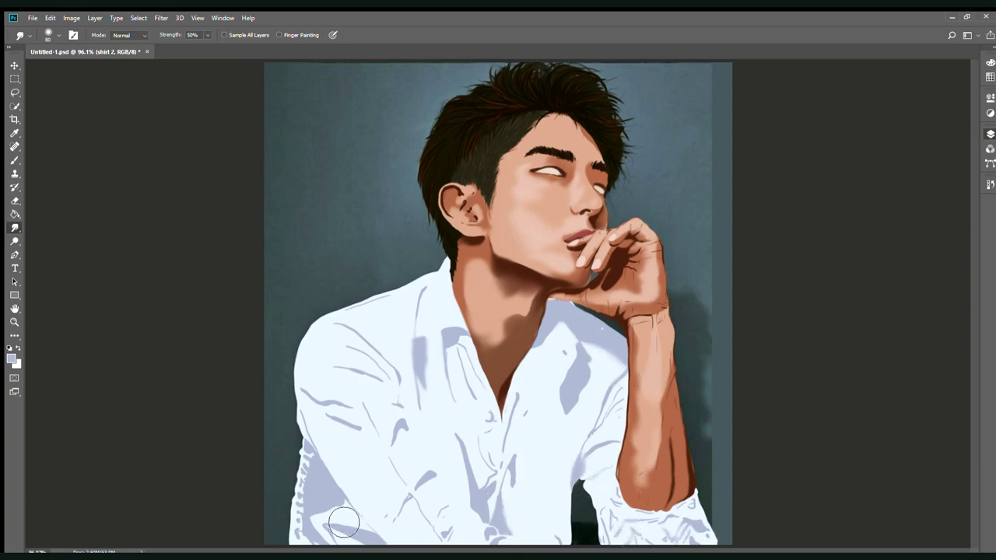
mouse_move(341, 509)
mouse_down()
mouse_move(320, 514)
mouse_move(318, 447)
mouse_up()
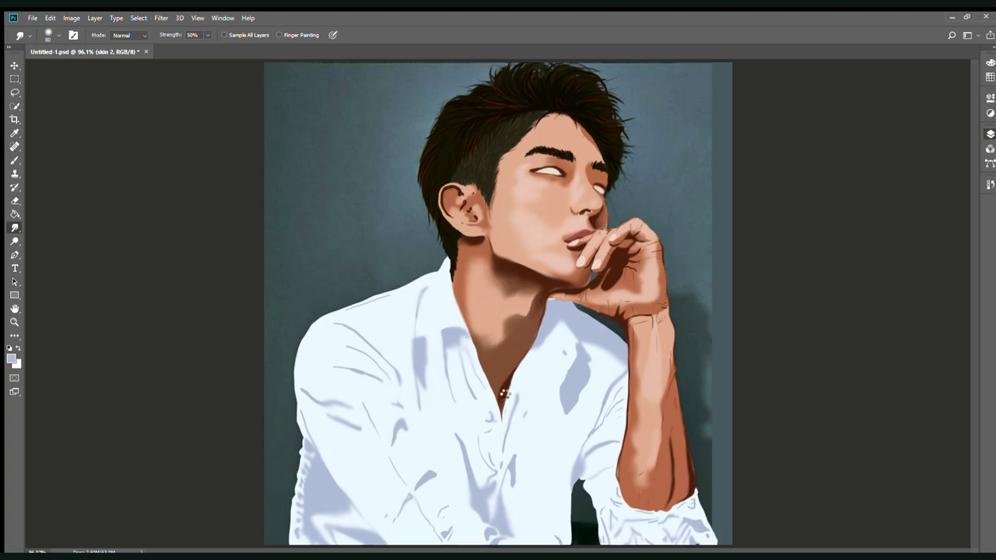
- Switch to the skin 3 layer, shrink the smudge brush, then return to skin 2
key(alt+bracketright)
key(bracketleft)
key(bracketleft)
key(bracketleft)
key(alt+bracketleft)
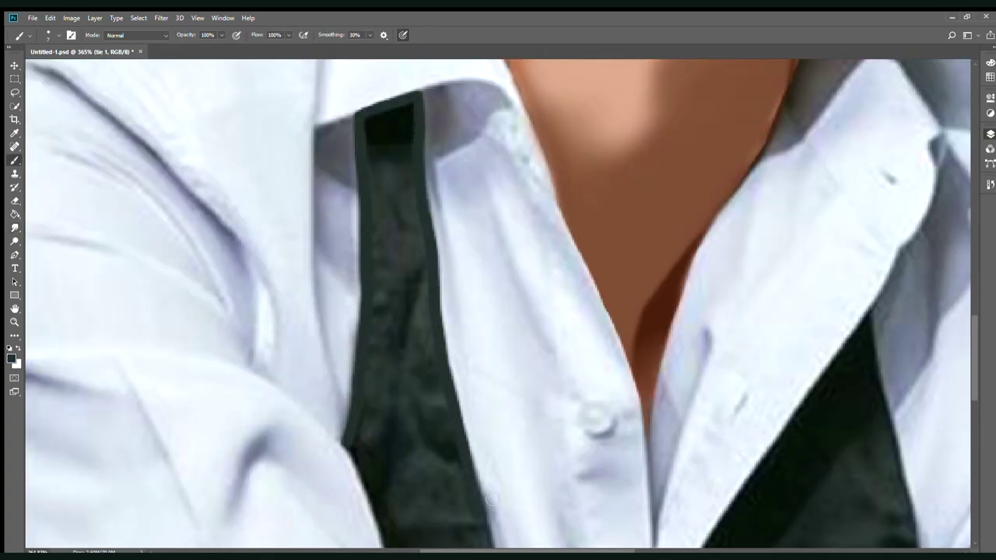
- Zoom into the lower vest panel and fill it flat dark green with the Paint Bucket
scroll(454, 373, down, 4)
scroll(476, 382, down, 1)
drag(476, 383, 456, 285)
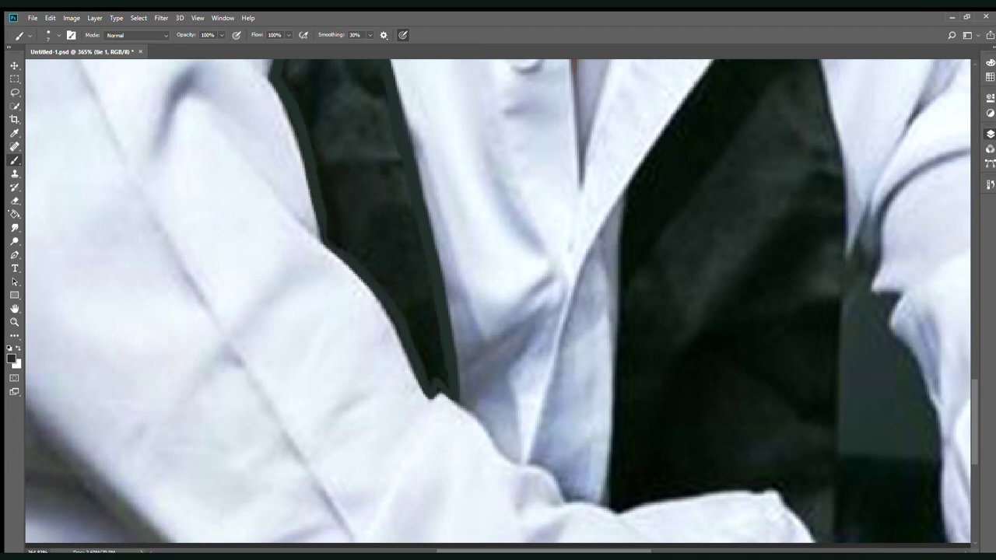
key(g)
click(402, 235)
key(b)
- Outline the other vest panel's right edge in dark and fill its interior dark green
mouse_move(710, 130)
mouse_down()
mouse_move(511, 304)
mouse_move(438, 346)
mouse_up()
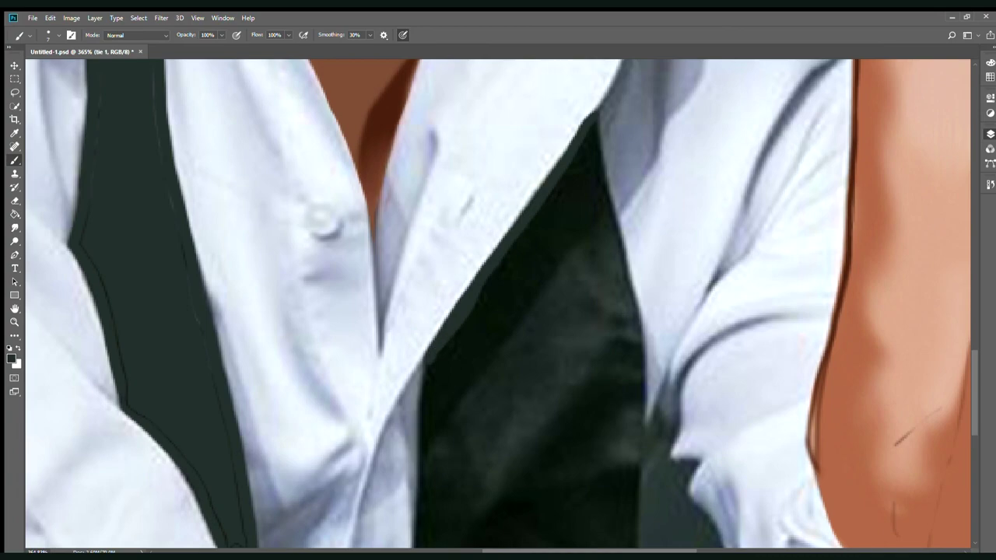
drag(428, 402, 427, 476)
scroll(427, 302, down, 5)
mouse_move(411, 285)
mouse_down()
mouse_move(405, 491)
mouse_move(599, 511)
mouse_up()
scroll(482, 218, up, 5)
mouse_move(483, 218)
mouse_down()
mouse_move(516, 465)
mouse_move(388, 234)
mouse_move(396, 538)
mouse_up()
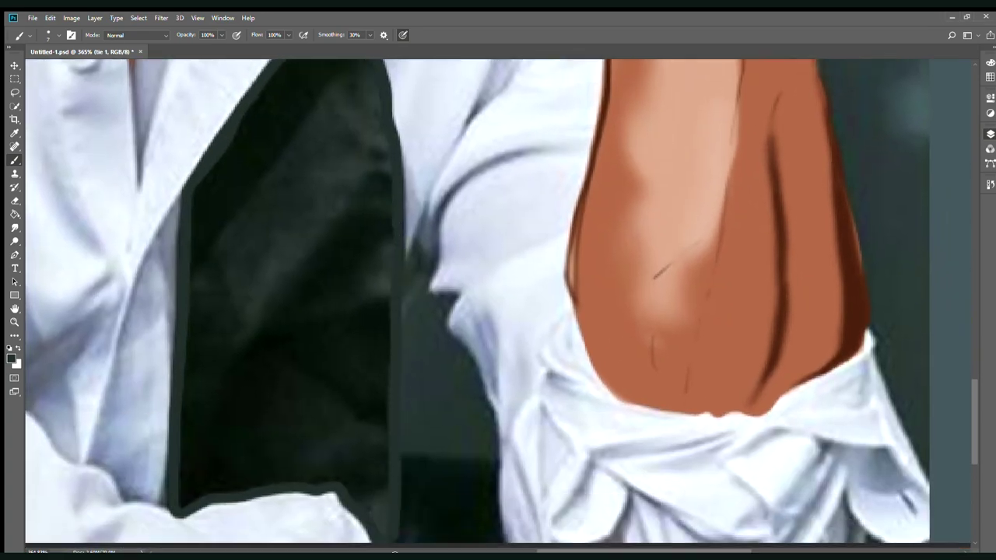
key(alt+BackSpace)
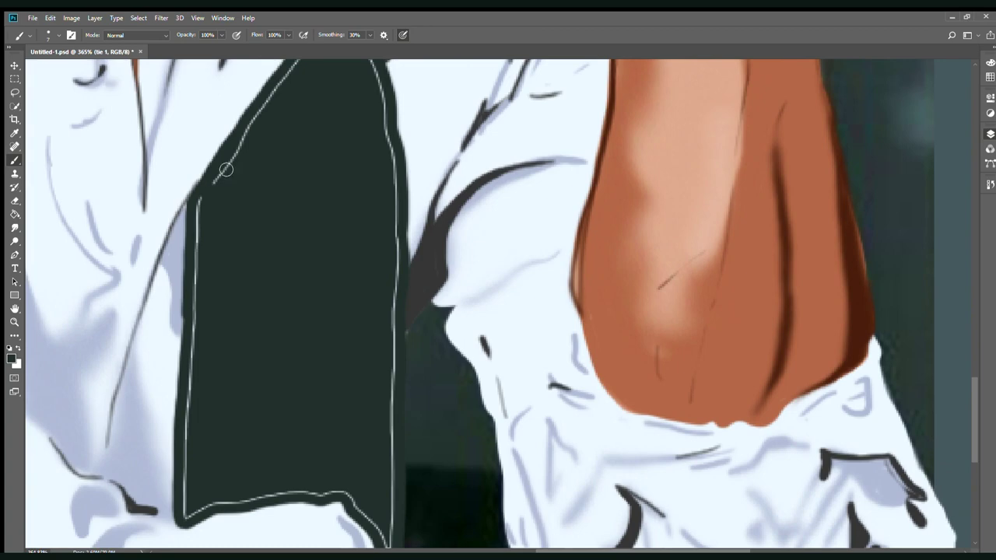
- Paint over the white outline on the panel's left side, bottom and top
mouse_move(223, 169)
mouse_down()
mouse_move(200, 271)
mouse_move(208, 377)
mouse_up()
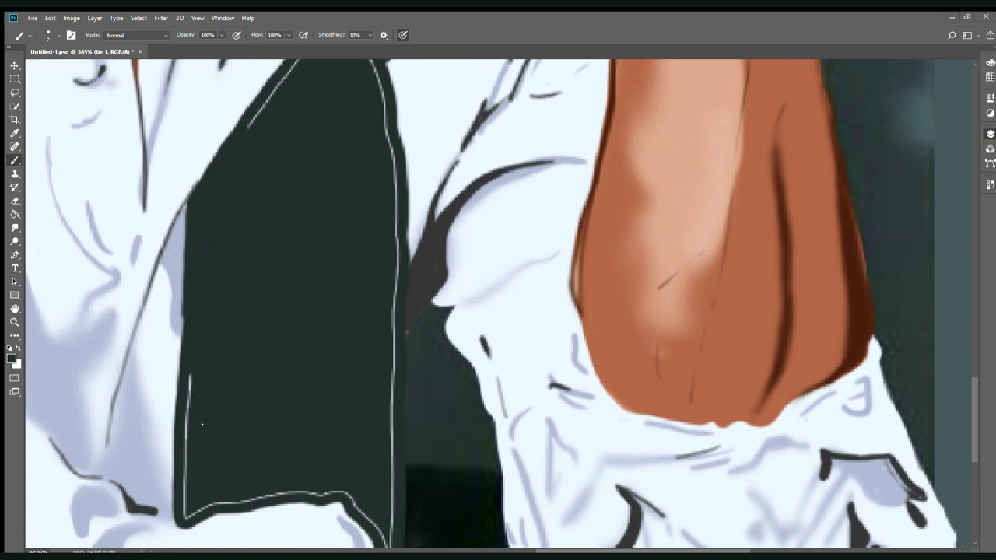
mouse_move(190, 380)
mouse_down()
mouse_move(184, 487)
mouse_move(366, 510)
mouse_move(393, 542)
mouse_move(396, 216)
mouse_move(375, 62)
mouse_up()
drag(311, 133, 309, 251)
drag(334, 147, 329, 240)
mouse_move(301, 190)
mouse_down()
mouse_move(240, 276)
mouse_move(204, 356)
mouse_up()
drag(289, 367, 678, 312)
- Darken the remaining white lines on both panel edges, then fit the whole painting in view
mouse_move(362, 459)
mouse_down()
mouse_move(399, 501)
mouse_move(307, 97)
mouse_up()
mouse_move(268, 264)
mouse_down()
mouse_move(272, 329)
mouse_move(354, 436)
mouse_up()
drag(354, 311, 370, 529)
drag(240, 411, 271, 483)
mouse_move(240, 406)
mouse_down()
mouse_move(256, 318)
mouse_move(255, 198)
mouse_up()
mouse_move(315, 311)
mouse_down()
mouse_move(295, 71)
mouse_move(252, 133)
mouse_move(253, 199)
mouse_up()
key(ctrl+0)
- On the tie 2 layer, paint black across the strap top and down its length
key(alt+bracketleft)
key(alt+bracketleft)
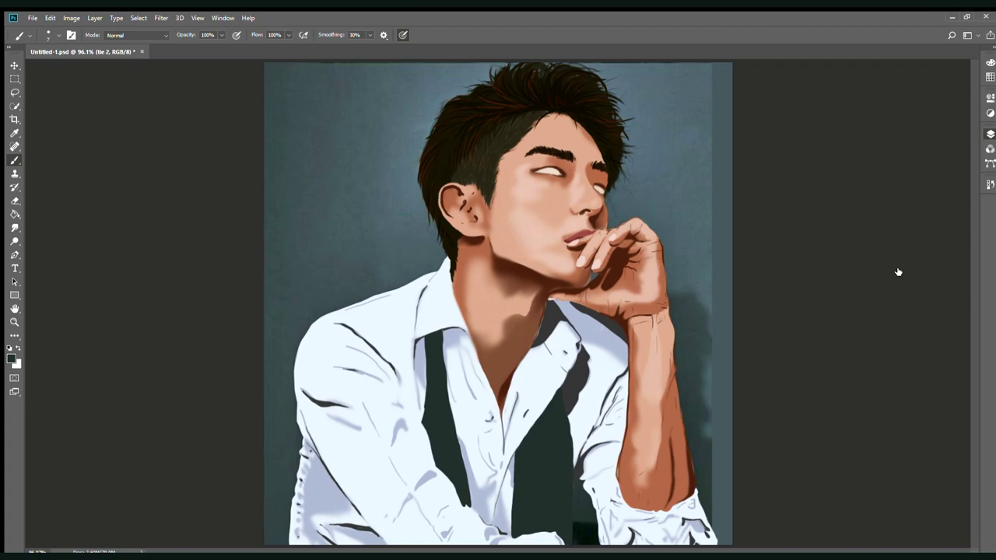
key(alt+bracketleft)
key(alt+bracketleft)
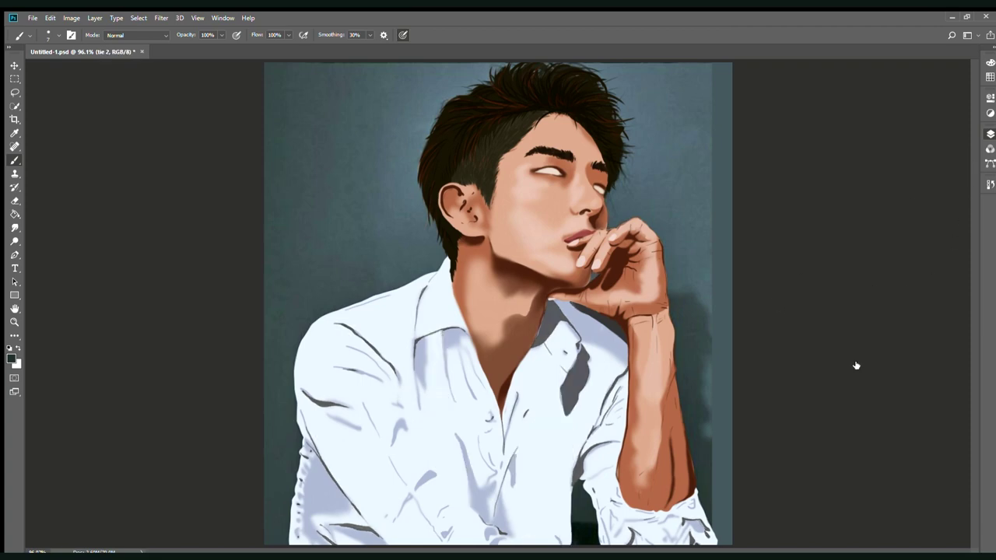
scroll(452, 374, up, 5)
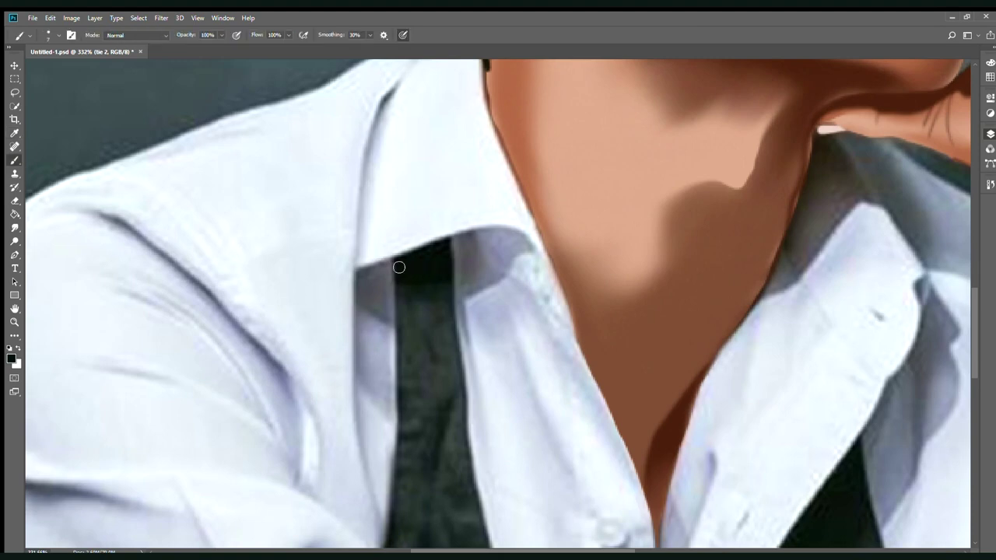
drag(461, 278, 445, 265)
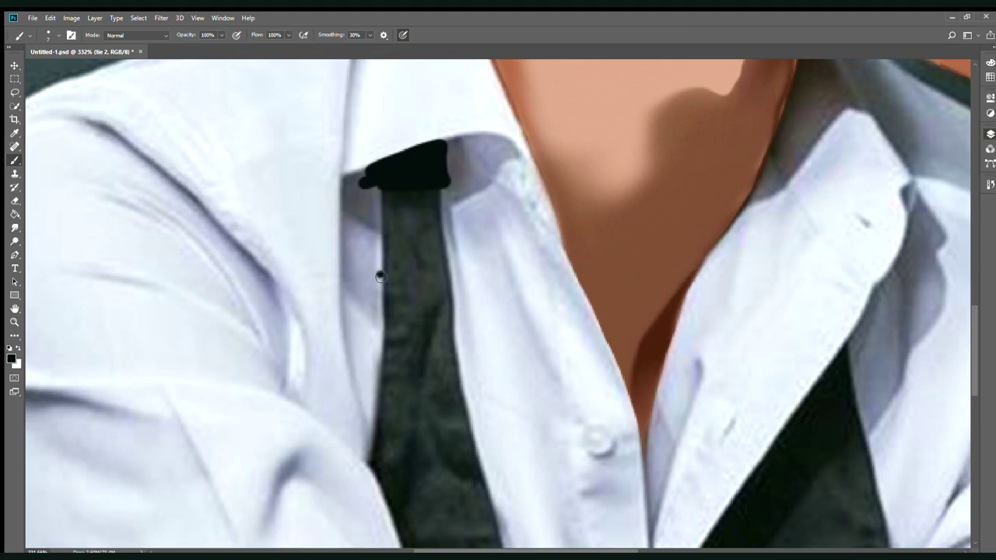
drag(381, 272, 386, 403)
drag(441, 305, 417, 403)
drag(411, 243, 420, 265)
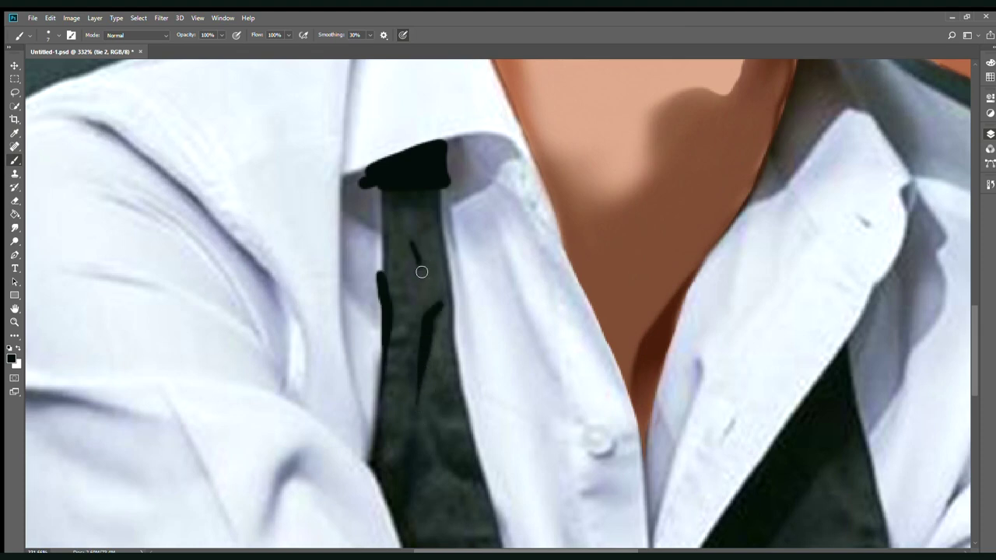
- Fill the strap's left and right edges with solid black strokes, adding a curved stroke
scroll(422, 272, down, 3)
drag(376, 309, 374, 363)
drag(412, 319, 387, 455)
mouse_move(402, 367)
mouse_down()
mouse_move(407, 452)
mouse_move(366, 367)
mouse_up()
drag(429, 331, 476, 381)
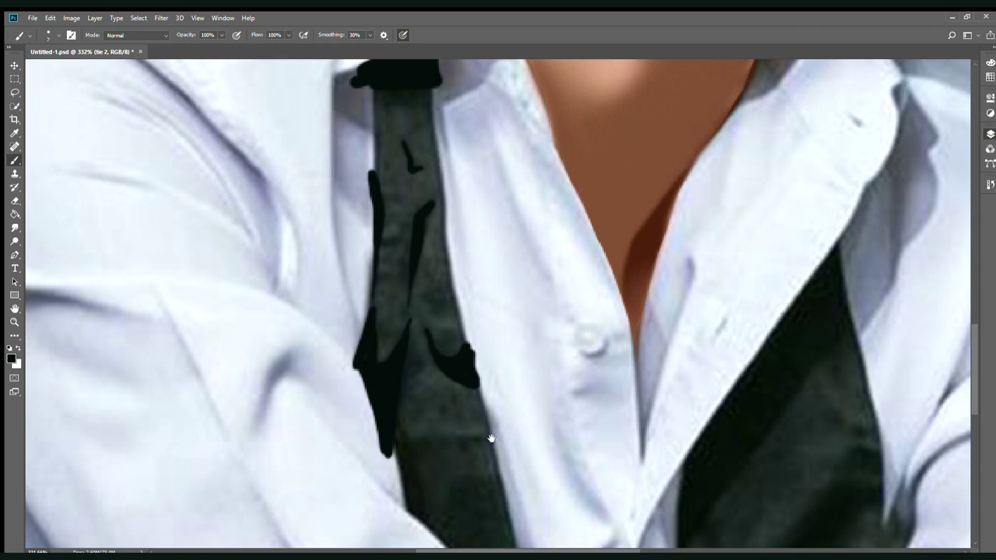
drag(491, 437, 460, 329)
drag(383, 412, 372, 346)
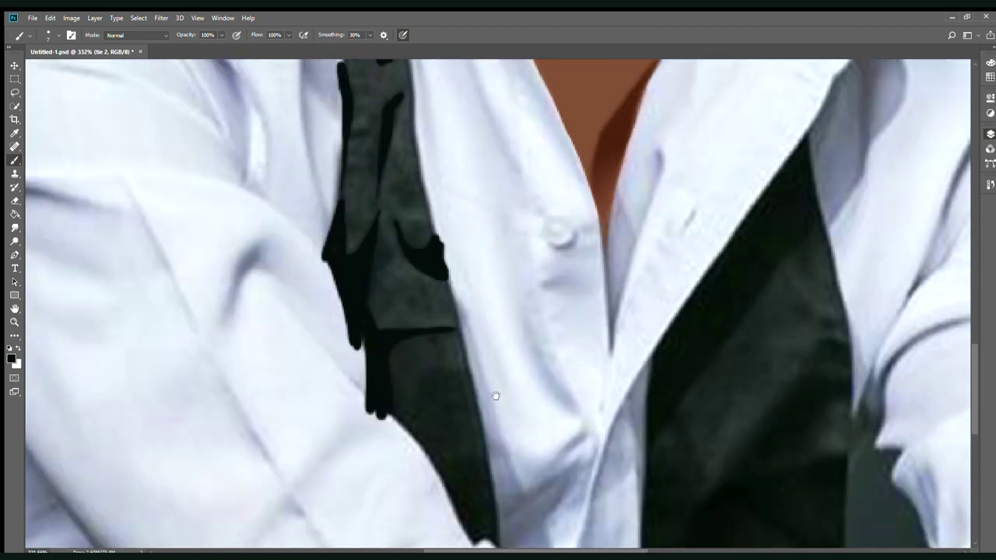
drag(496, 396, 445, 303)
mouse_move(427, 357)
mouse_down()
mouse_move(439, 422)
mouse_move(418, 451)
mouse_up()
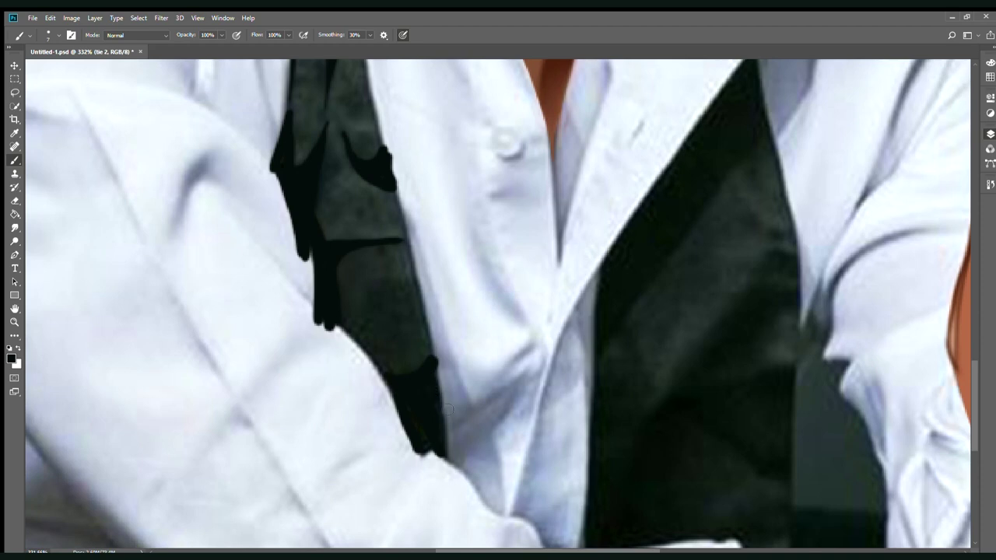
- Paint thick dark diagonal strokes and a rounded lobe over the tie with a larger brush
drag(411, 266, 437, 389)
drag(532, 223, 307, 316)
key(bracketright)
key(bracketright)
key(bracketright)
mouse_move(350, 424)
mouse_down()
mouse_move(471, 334)
mouse_move(548, 160)
mouse_up()
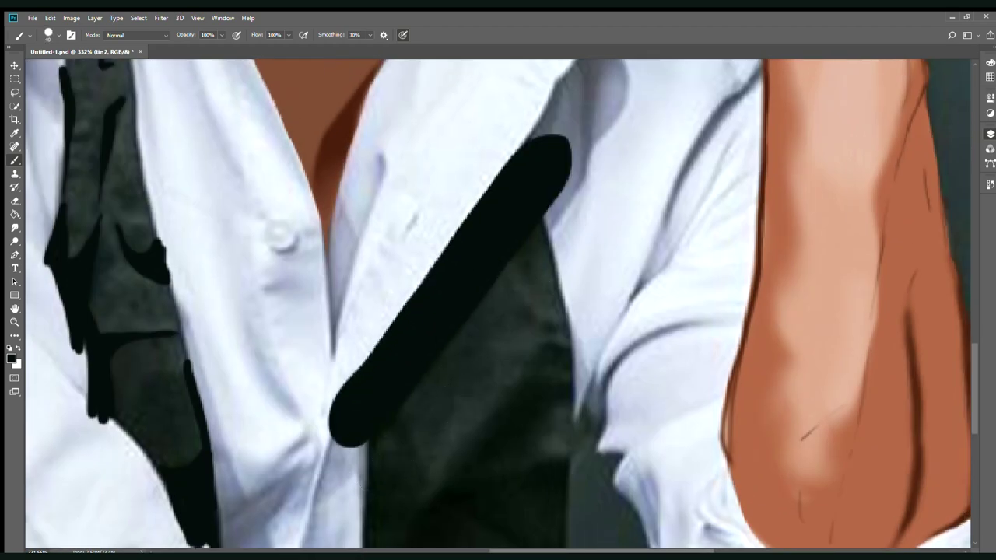
drag(537, 233, 572, 222)
key(bracketleft)
key(bracketleft)
key(bracketleft)
- Darken the tie's right edge to its tip, a V-shaped area and its lower edges
drag(558, 259, 562, 366)
mouse_move(533, 428)
mouse_down()
mouse_move(525, 267)
mouse_move(469, 318)
mouse_move(554, 387)
mouse_up()
mouse_move(557, 288)
mouse_down()
mouse_move(532, 364)
mouse_move(554, 324)
mouse_move(538, 360)
mouse_up()
scroll(532, 365, down, 2)
drag(356, 267, 352, 327)
drag(455, 354, 509, 371)
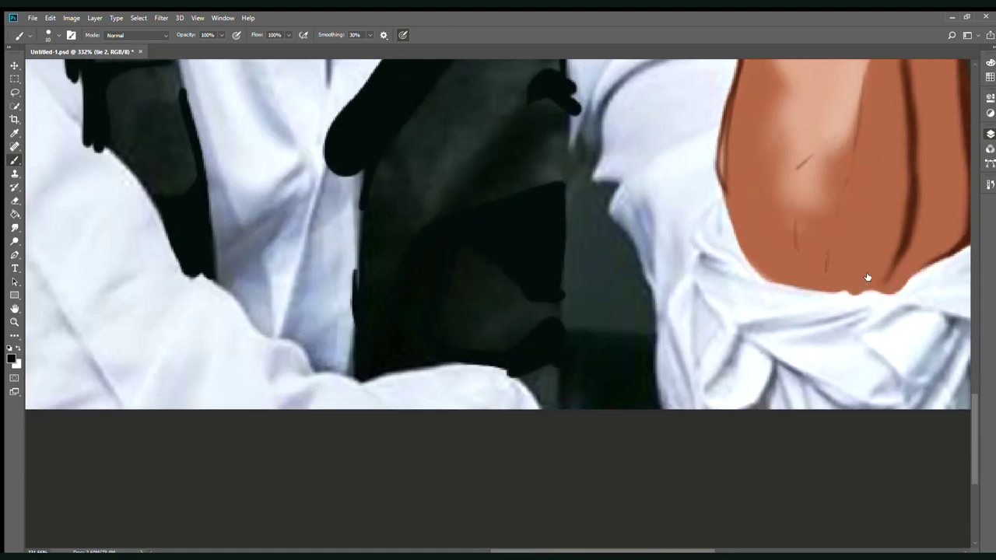
- With the reference photo hidden, fill gaps and thicken the bottom stroke, then fit the portrait in view
key(ctrl+comma)
mouse_move(436, 245)
mouse_down()
mouse_move(374, 350)
mouse_move(405, 343)
mouse_up()
drag(184, 225, 199, 261)
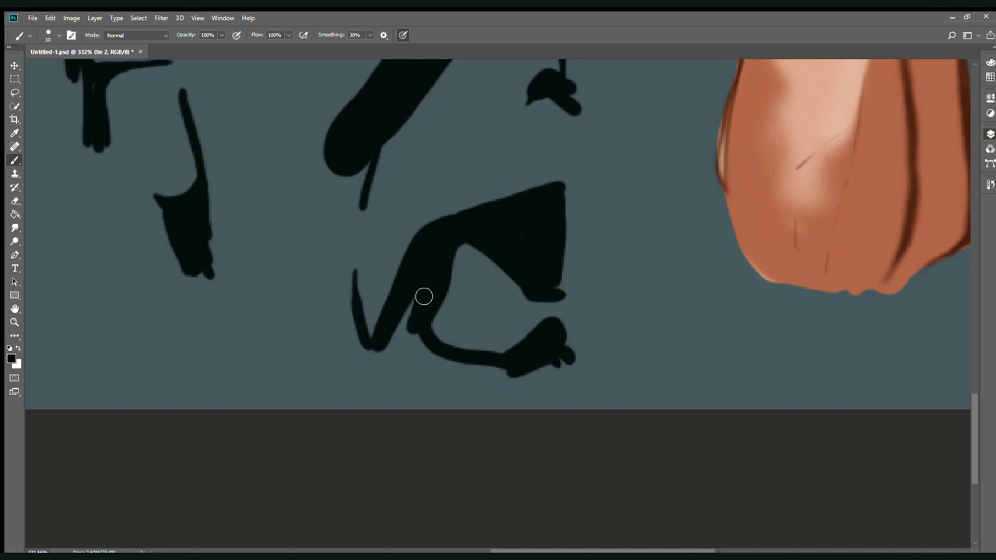
drag(408, 299, 392, 350)
drag(502, 371, 423, 344)
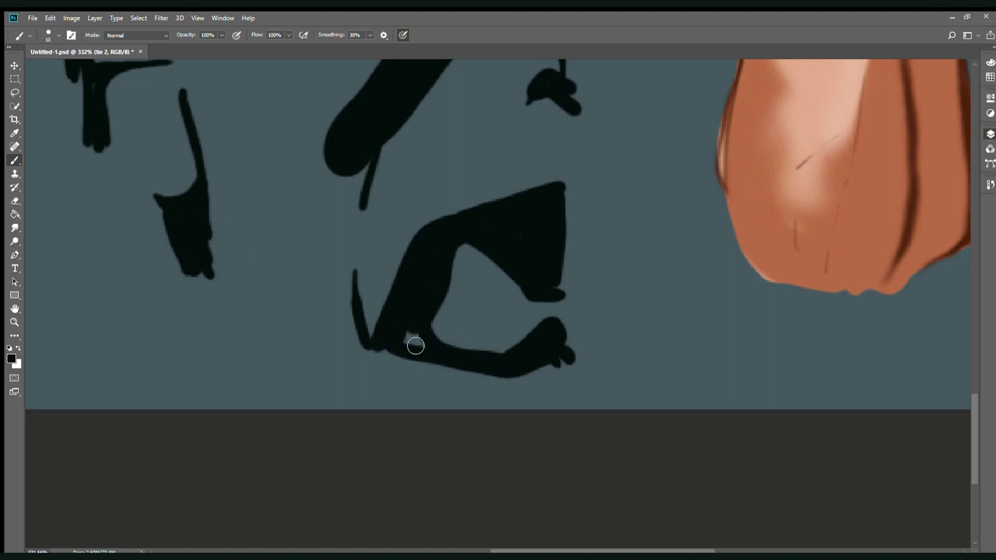
key(ctrl+0)
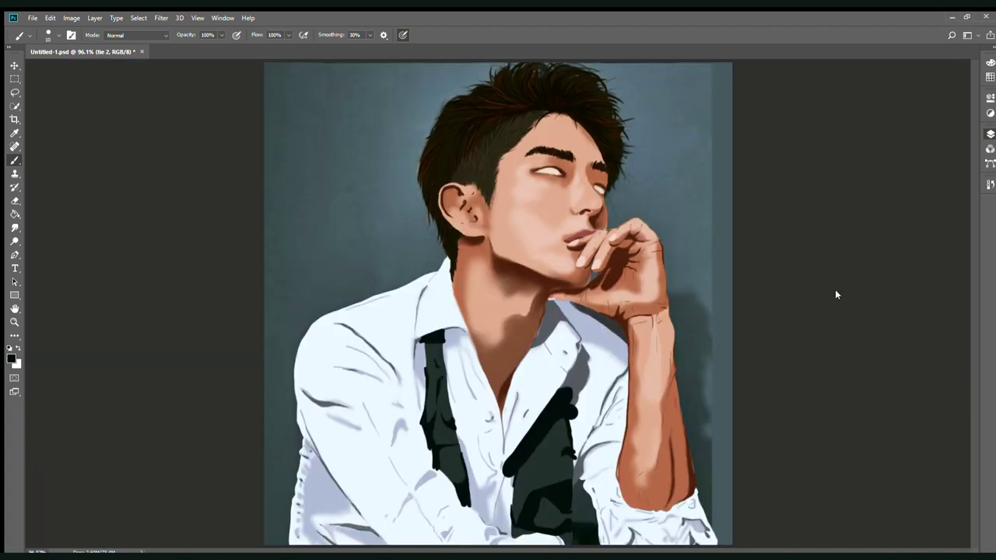
- Undo the stray tie stroke and brighten the lower edge of the left eye white in white
key(ctrl+z)
key(alt+[)
key(x)
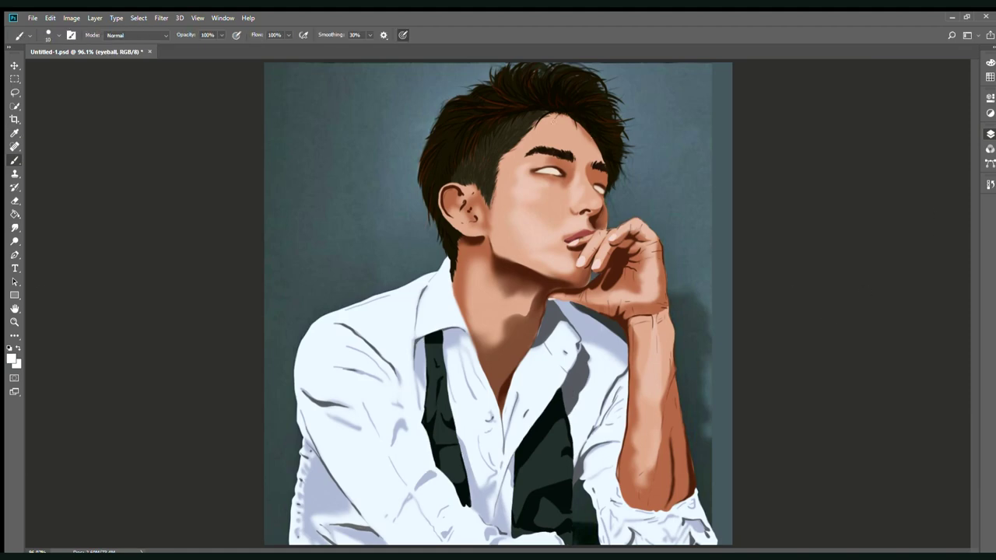
scroll(600, 117, up, 5)
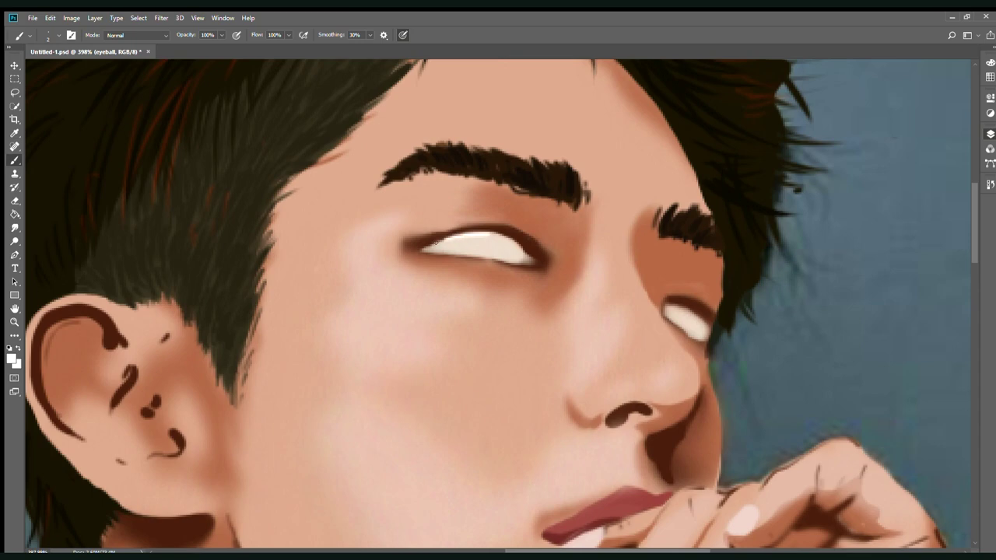
drag(422, 251, 503, 258)
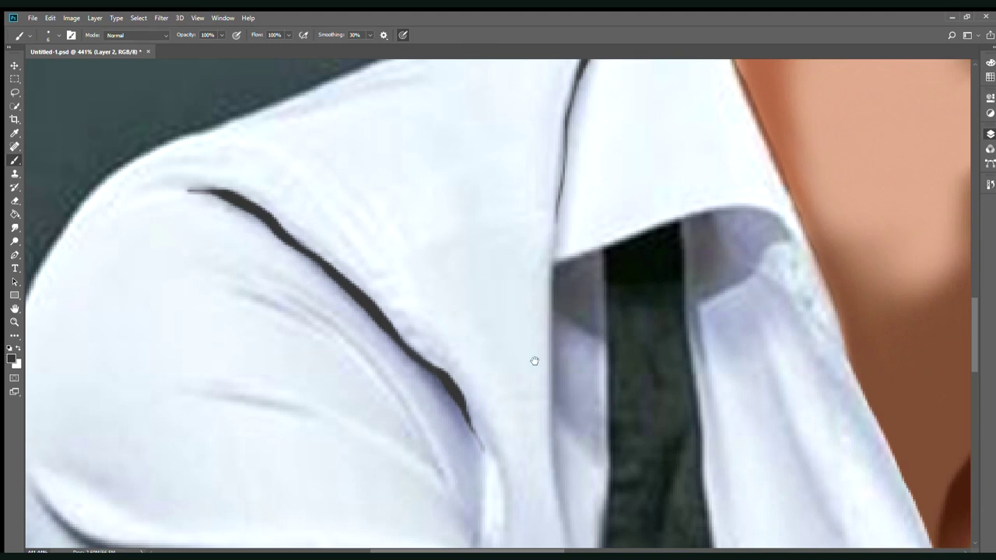
- Start a dark outline along the shirt collar's left and top edges
drag(535, 361, 439, 359)
drag(461, 263, 462, 422)
drag(467, 288, 574, 222)
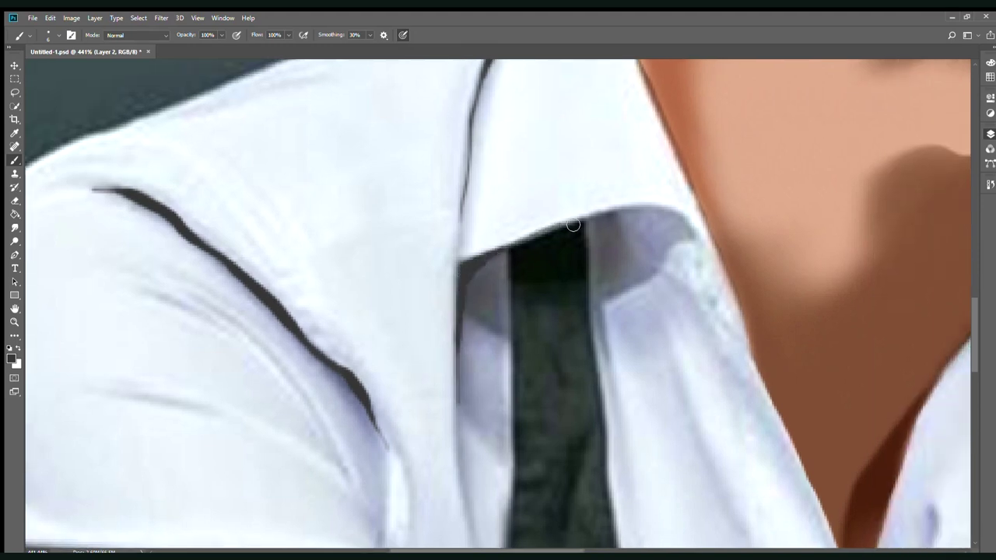
- Extend the dark collar outline to the right and outline a shirt button
mouse_move(514, 249)
mouse_down()
mouse_move(650, 210)
mouse_move(691, 229)
mouse_up()
drag(591, 221, 683, 222)
drag(505, 368, 389, 140)
drag(704, 413, 669, 432)
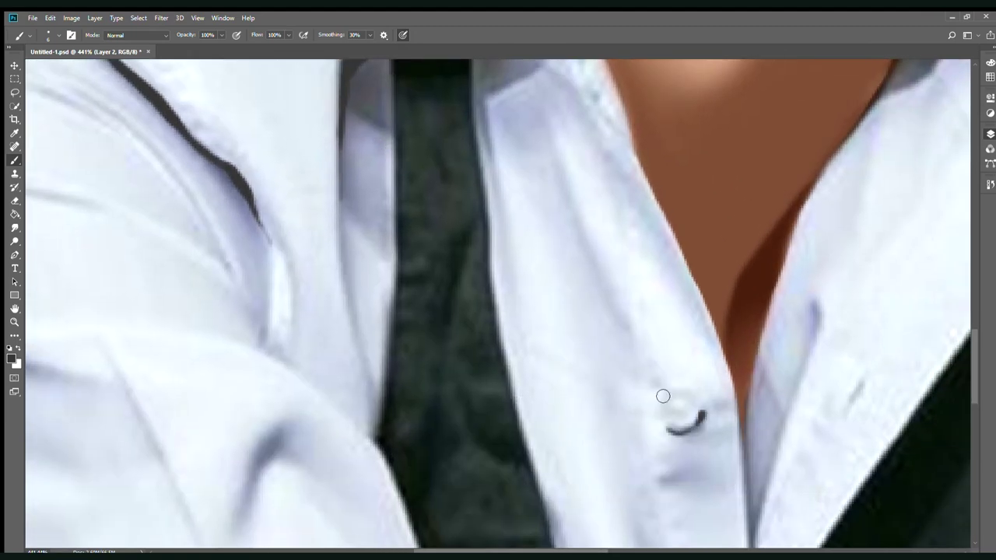
- Draw a tapered dark line along the left shoulder fold and touch up the collar line
drag(662, 395, 749, 276)
drag(301, 183, 515, 259)
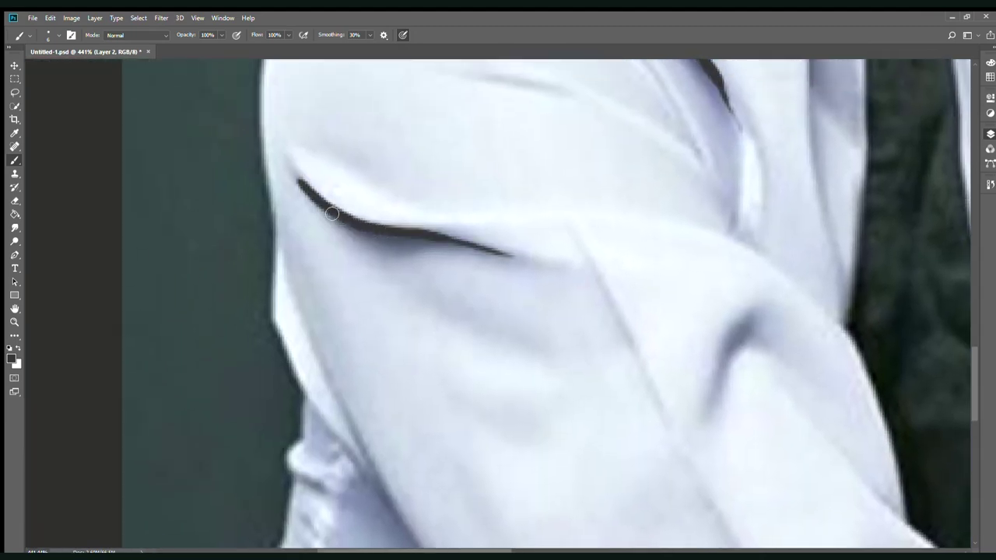
drag(325, 207, 436, 238)
drag(353, 232, 508, 256)
drag(462, 415, 392, 295)
- Draw thick dark lines along the sleeve edge and the lower folds
mouse_move(228, 205)
mouse_down()
mouse_move(288, 333)
mouse_move(430, 544)
mouse_up()
mouse_move(231, 273)
mouse_down()
mouse_move(338, 413)
mouse_move(249, 307)
mouse_move(310, 384)
mouse_up()
mouse_move(153, 416)
mouse_down()
mouse_move(319, 427)
mouse_move(316, 438)
mouse_move(380, 371)
mouse_up()
drag(179, 401, 267, 464)
- Mark the collar stitching with short dark dashes and add a tapered fold line
drag(87, 277, 103, 278)
drag(88, 316, 103, 318)
scroll(101, 177, up, 3)
drag(93, 181, 128, 198)
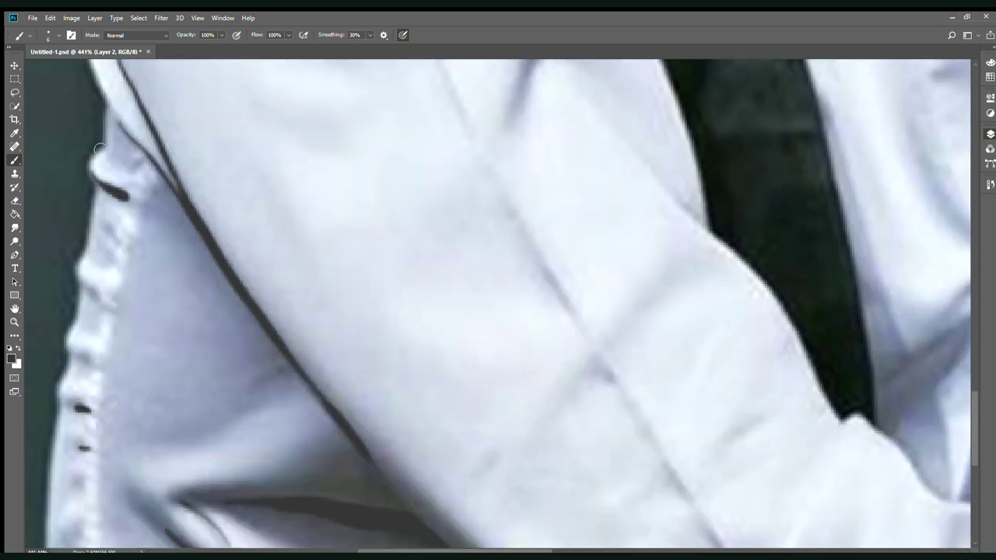
drag(87, 299, 104, 302)
scroll(393, 291, up, 5)
scroll(344, 417, up, 2)
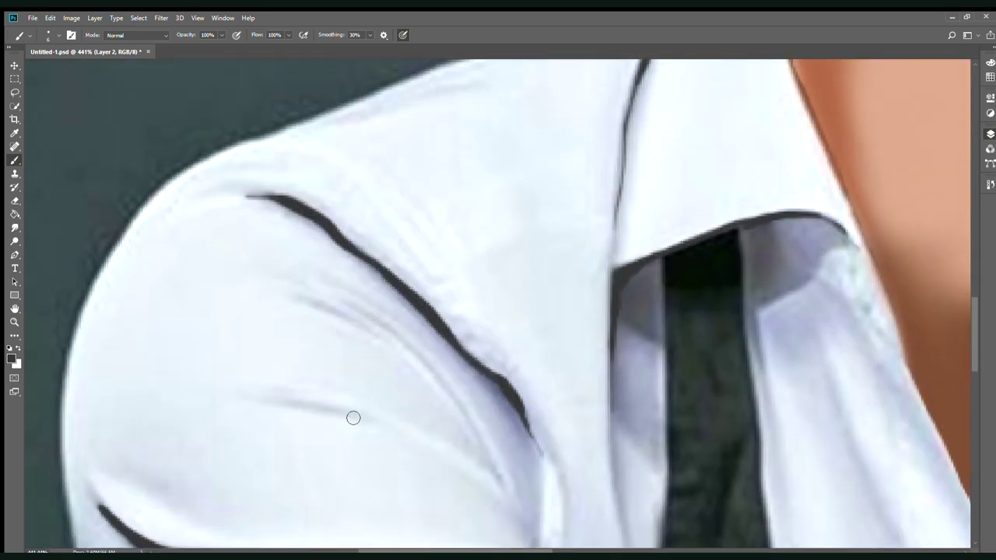
drag(281, 403, 352, 415)
- Add dark strokes along the collar edge, undoing the last one
scroll(338, 349, up, 5)
scroll(337, 349, right, 4)
drag(510, 224, 468, 275)
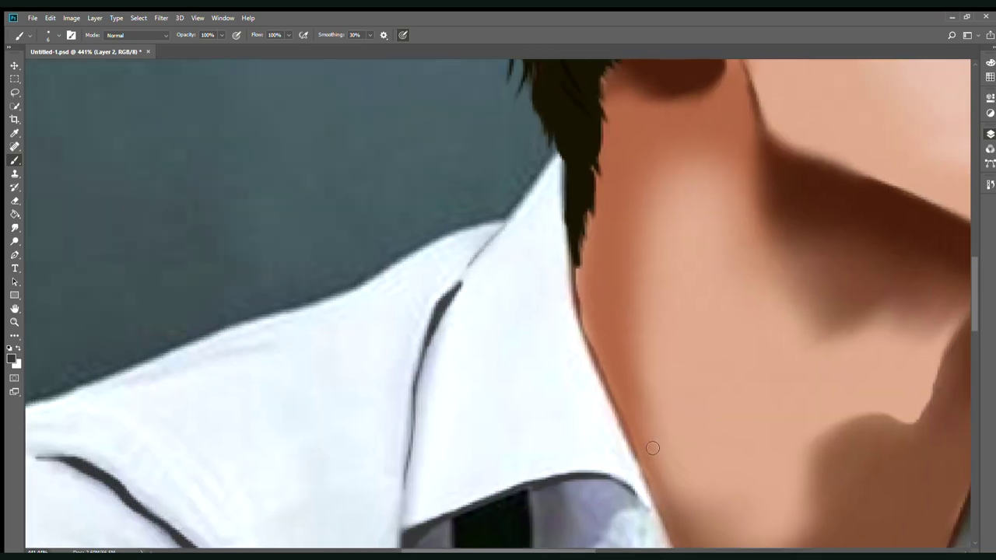
scroll(652, 448, down, 4)
scroll(627, 443, right, 4)
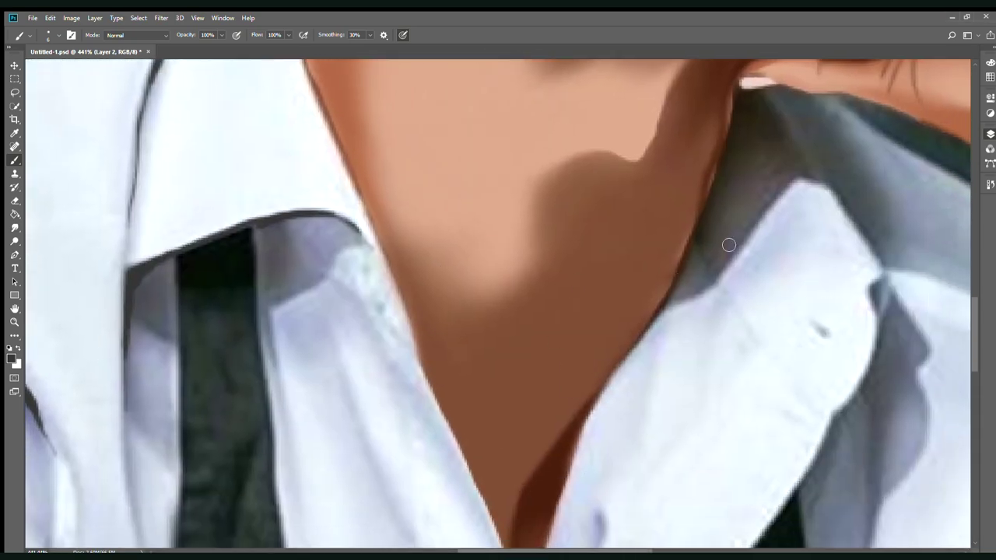
drag(692, 263, 782, 211)
key(ctrl+z)
- Darken the collar edge under the hand and outline it with dark lines
scroll(778, 189, up, 2)
scroll(778, 189, right, 5)
drag(431, 210, 673, 385)
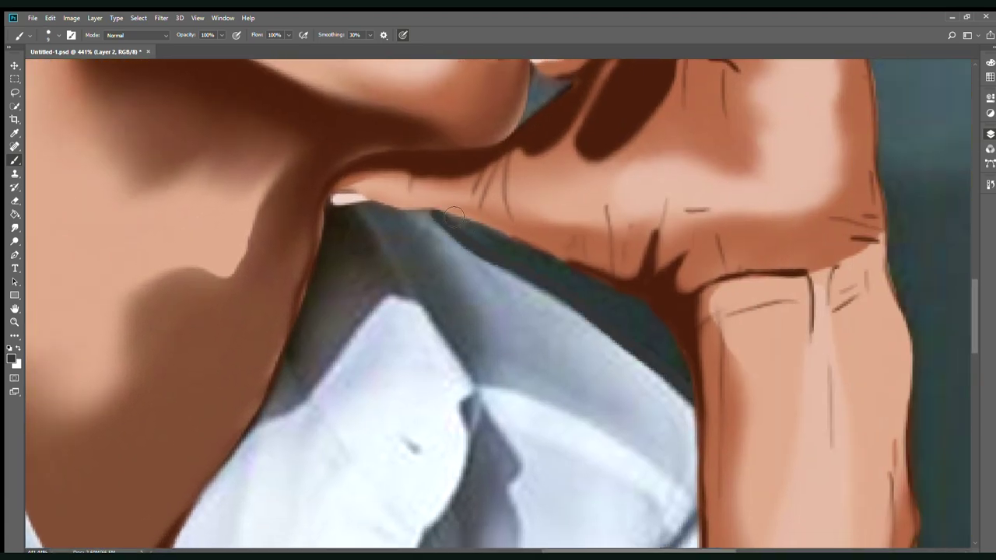
key(bracketright)
key(bracketright)
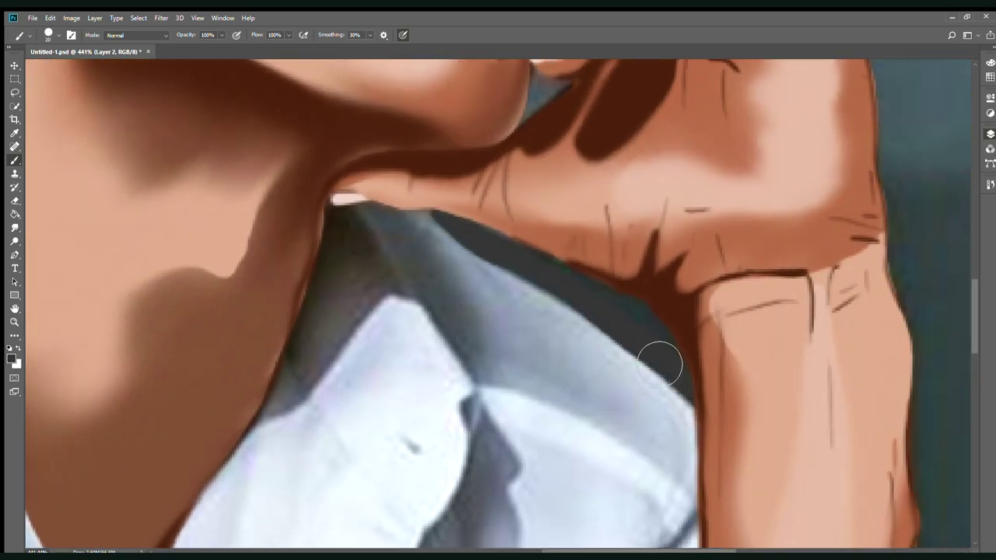
key(bracketleft)
key(bracketleft)
key(bracketleft)
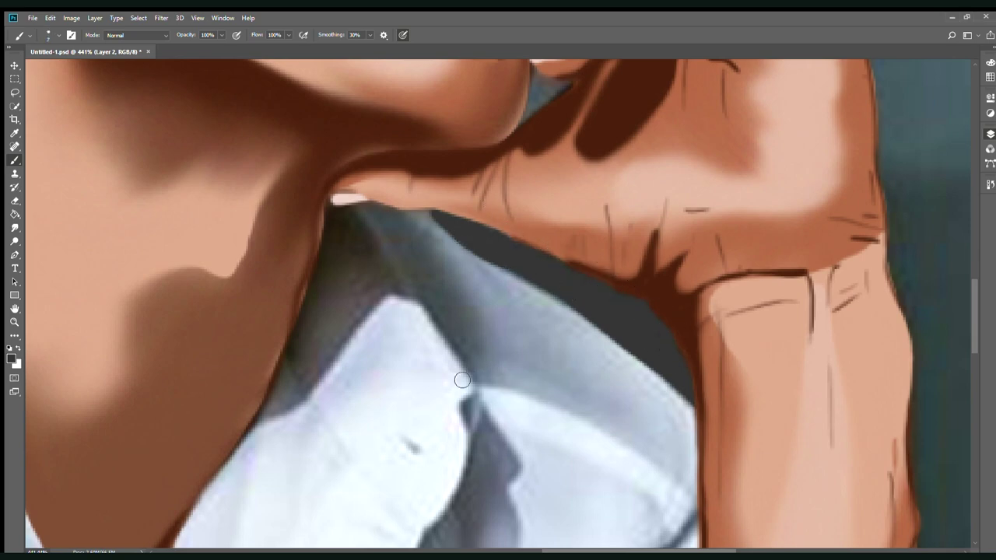
drag(414, 299, 257, 416)
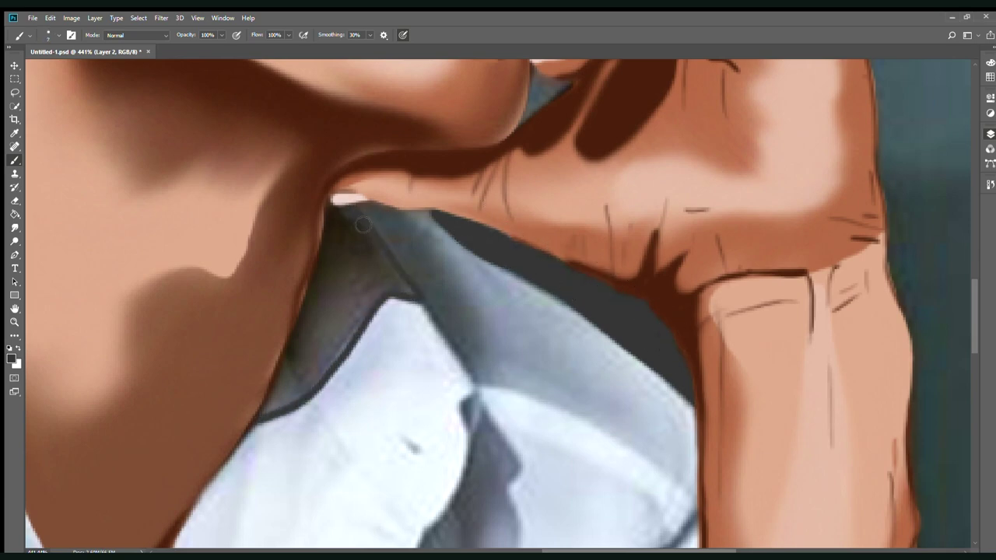
mouse_move(348, 208)
mouse_down()
mouse_move(416, 295)
mouse_move(346, 210)
mouse_move(294, 364)
mouse_up()
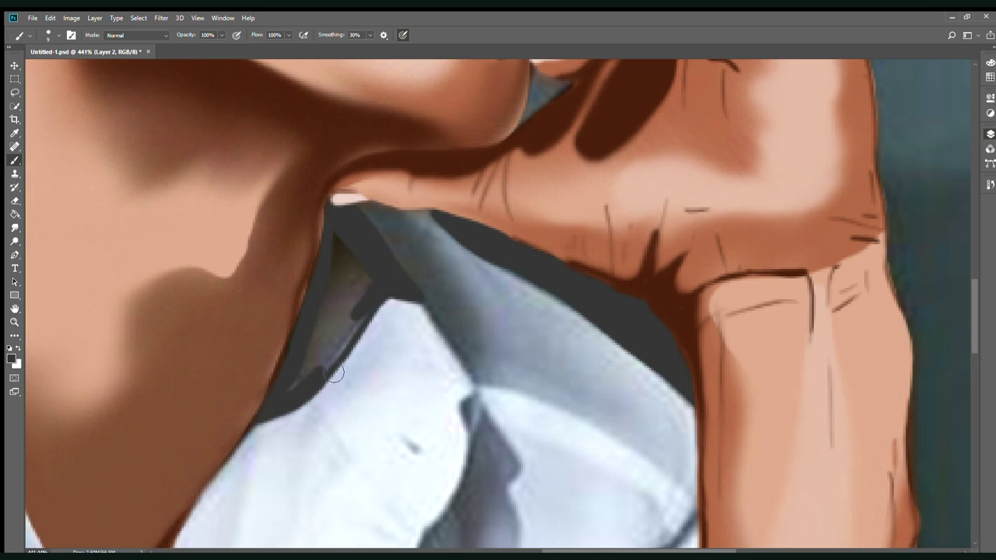
- Fill the inner collar triangle flat dark grey and outline its edges down from the notch
key(bracketright)
key(bracketright)
key(bracketright)
mouse_move(368, 278)
mouse_down()
mouse_move(350, 280)
mouse_move(319, 350)
mouse_up()
mouse_move(427, 299)
mouse_down()
mouse_move(475, 389)
mouse_move(471, 428)
mouse_move(477, 357)
mouse_up()
mouse_move(472, 311)
mouse_down()
mouse_move(451, 385)
mouse_move(418, 439)
mouse_move(510, 373)
mouse_up()
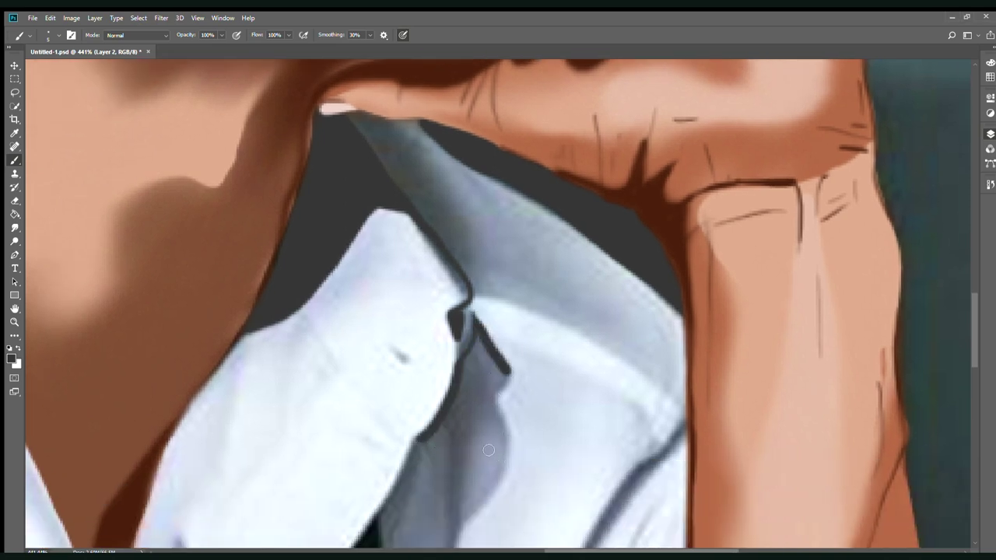
scroll(488, 463, down, 5)
mouse_move(420, 280)
mouse_down()
mouse_move(385, 358)
mouse_move(401, 494)
mouse_up()
mouse_move(510, 222)
mouse_down()
mouse_move(502, 291)
mouse_move(430, 451)
mouse_move(401, 488)
mouse_up()
mouse_move(479, 185)
mouse_down()
mouse_move(505, 232)
mouse_move(478, 210)
mouse_up()
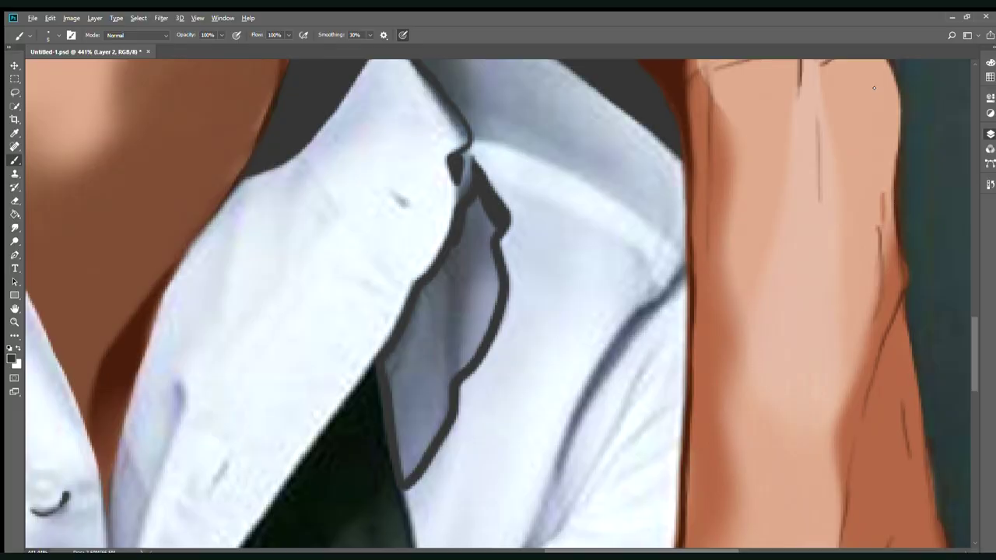